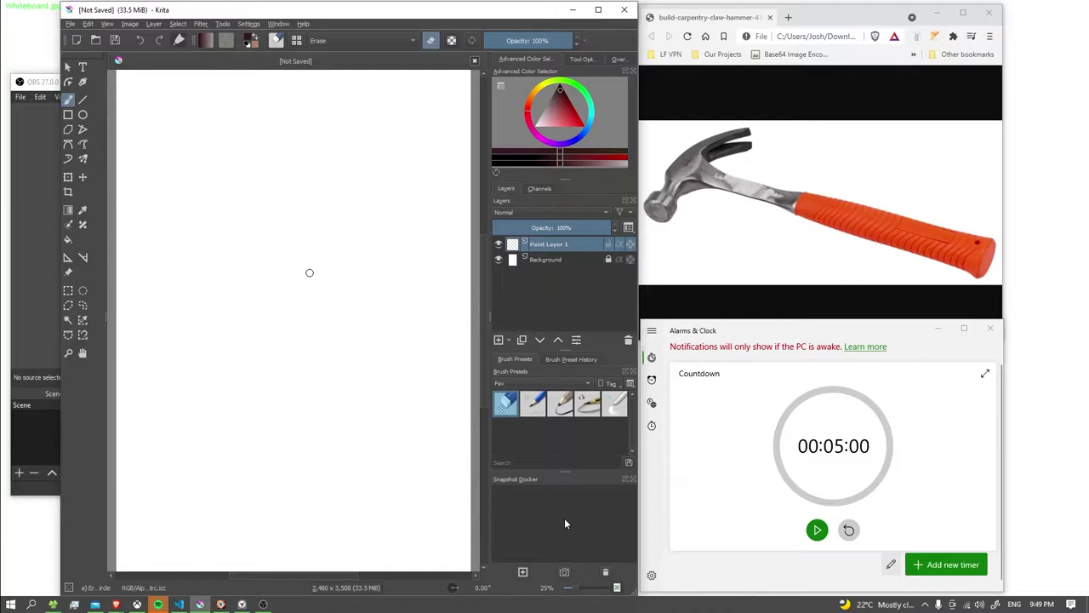
Step: Start the five-minute countdown and sketch light guide lines for the hammer's head and handle with the Pencil-1 Hard brush
{"action": "left_click", "coordinate": [816, 530]}
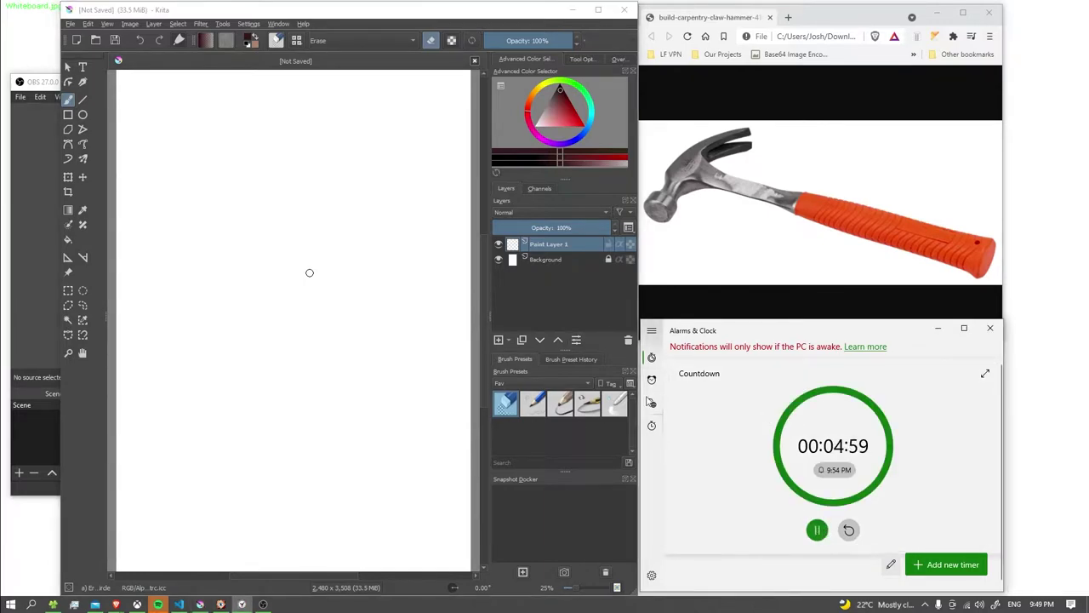
{"action": "left_click", "coordinate": [533, 404]}
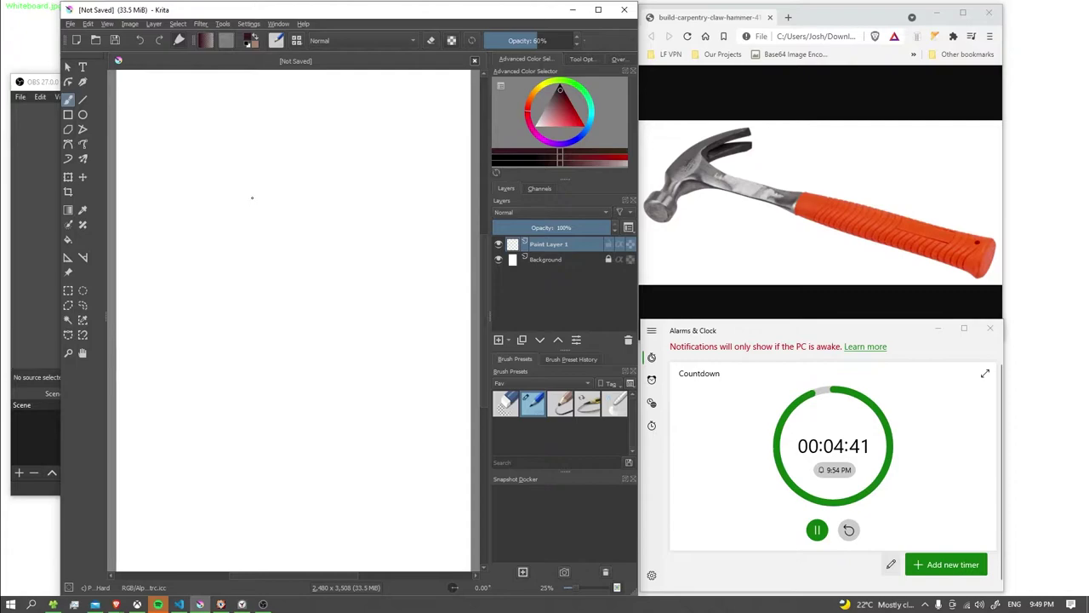
{"action": "left_click_drag", "start_coordinate": [218, 249], "coordinate": [270, 191]}
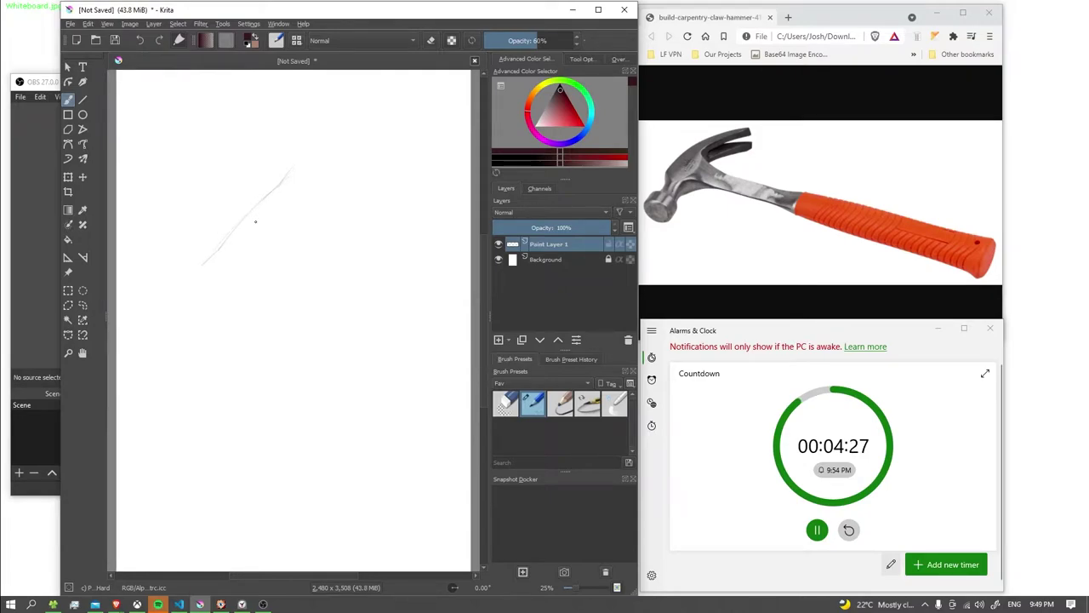
{"action": "key", "text": "ctrl+z"}
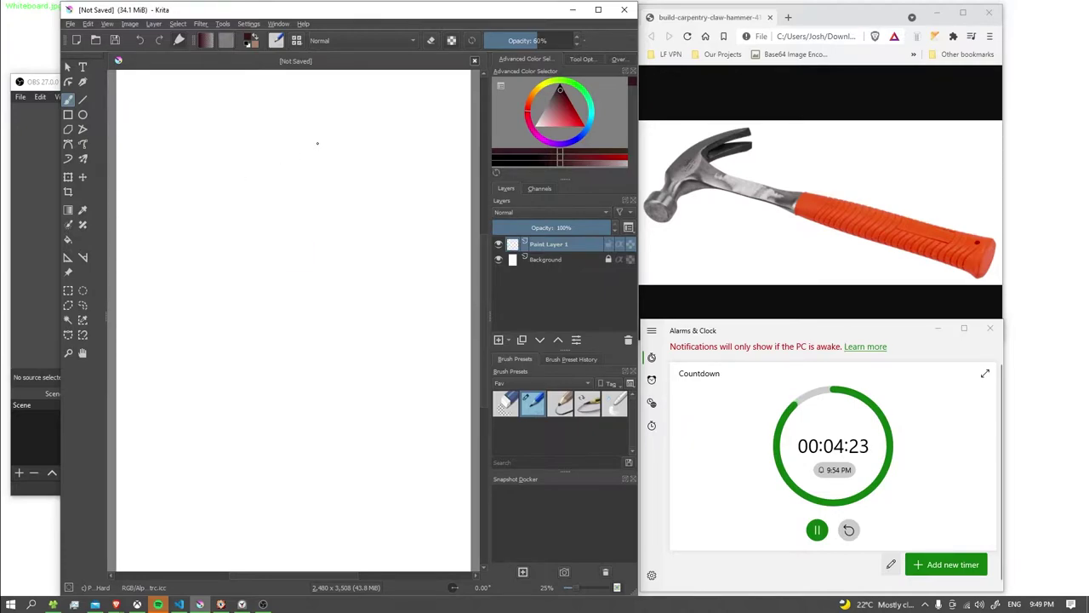
{"action": "mouse_move", "coordinate": [326, 129]}
{"action": "left_mouse_down"}
{"action": "mouse_move", "coordinate": [247, 180]}
{"action": "mouse_move", "coordinate": [331, 139]}
{"action": "mouse_move", "coordinate": [182, 214]}
{"action": "left_mouse_up"}
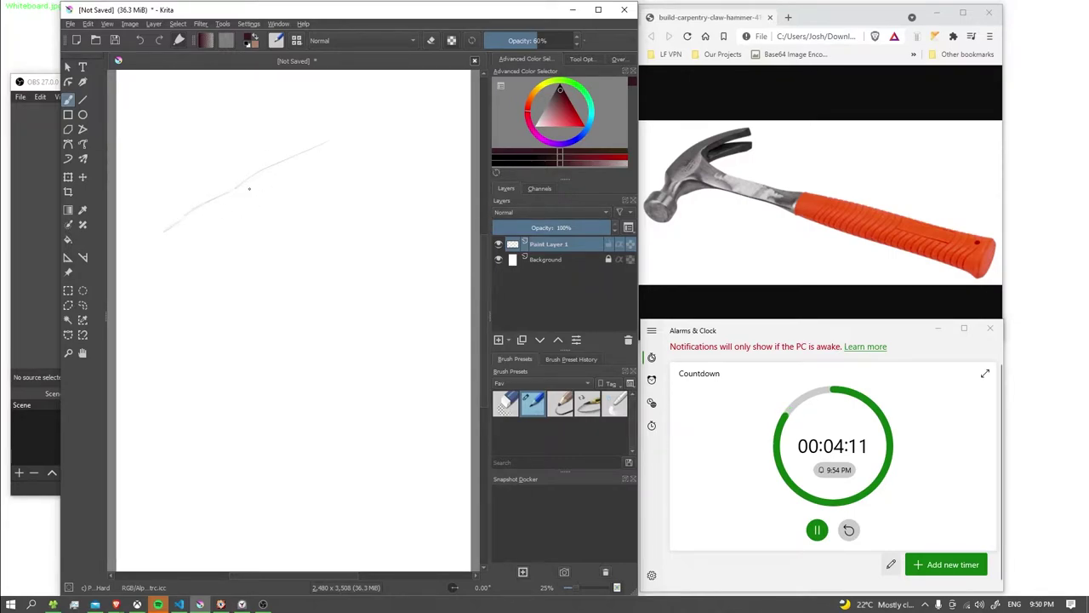
{"action": "left_click_drag", "start_coordinate": [253, 193], "coordinate": [375, 393]}
{"action": "left_click_drag", "start_coordinate": [374, 389], "coordinate": [391, 416]}
Step: Erase the lower end of the head's guide line and sketch the round striking face there in pencil
{"action": "left_click", "coordinate": [506, 404]}
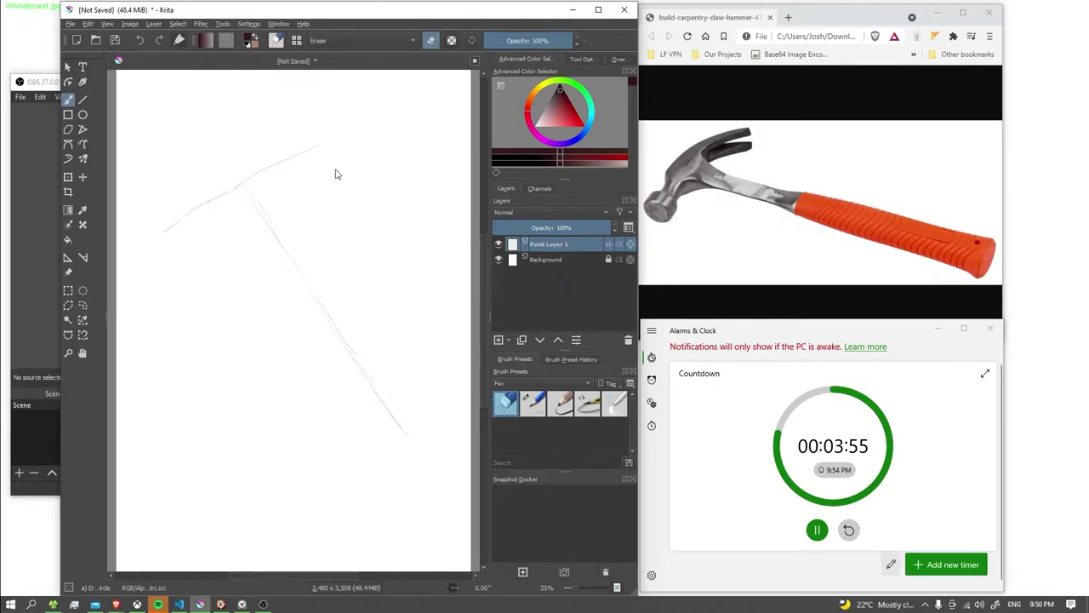
{"action": "mouse_move", "coordinate": [165, 219]}
{"action": "left_mouse_down"}
{"action": "mouse_move", "coordinate": [168, 233]}
{"action": "mouse_move", "coordinate": [170, 224]}
{"action": "left_mouse_up"}
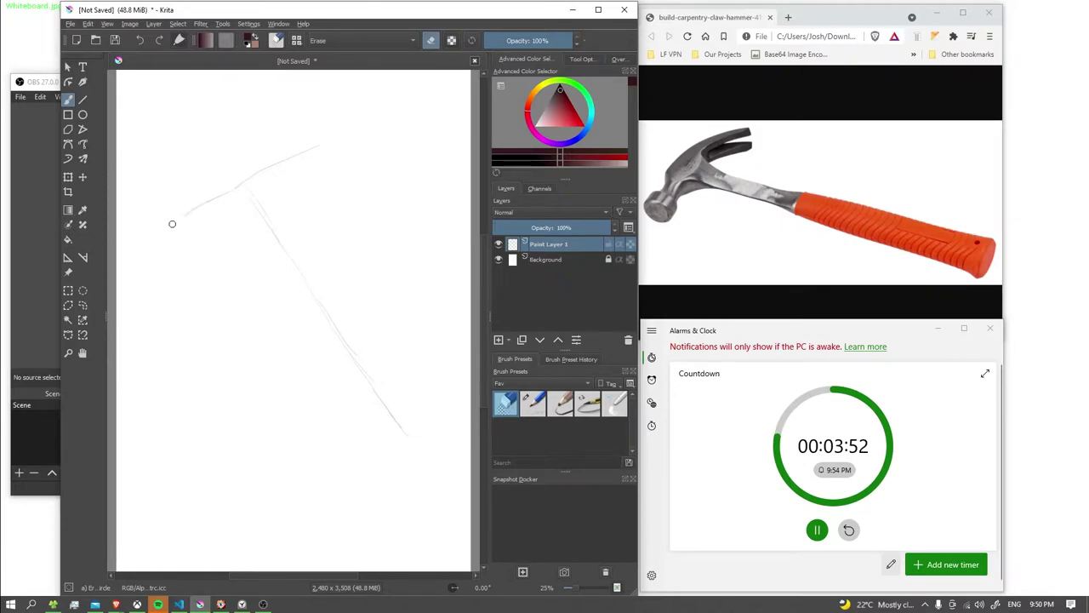
{"action": "left_click", "coordinate": [536, 406]}
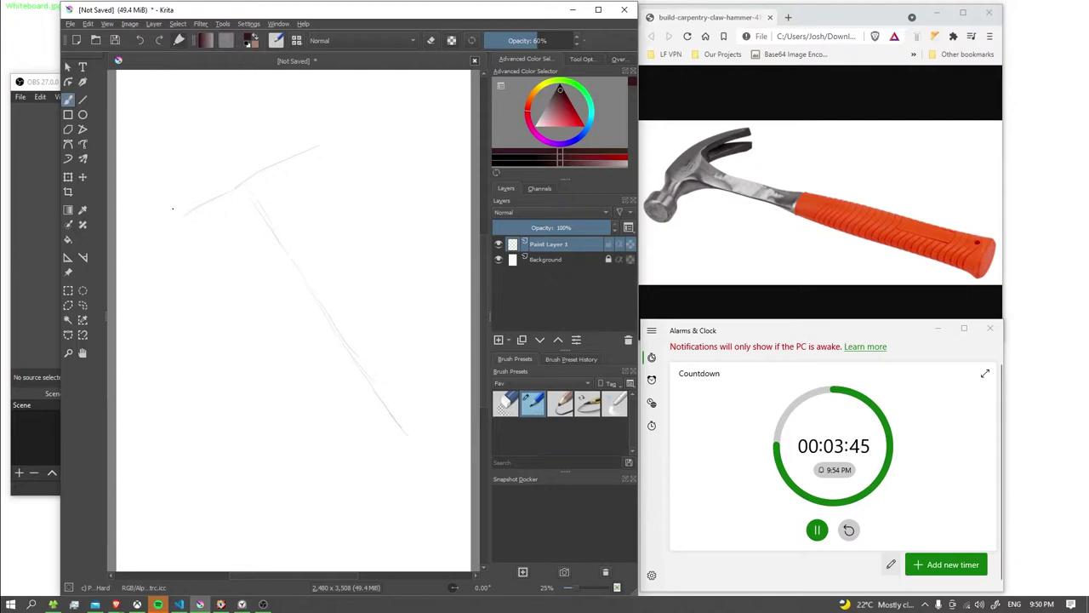
{"action": "mouse_move", "coordinate": [181, 219]}
{"action": "left_mouse_down"}
{"action": "mouse_move", "coordinate": [174, 241]}
{"action": "mouse_move", "coordinate": [192, 240]}
{"action": "mouse_move", "coordinate": [171, 215]}
{"action": "left_mouse_up"}
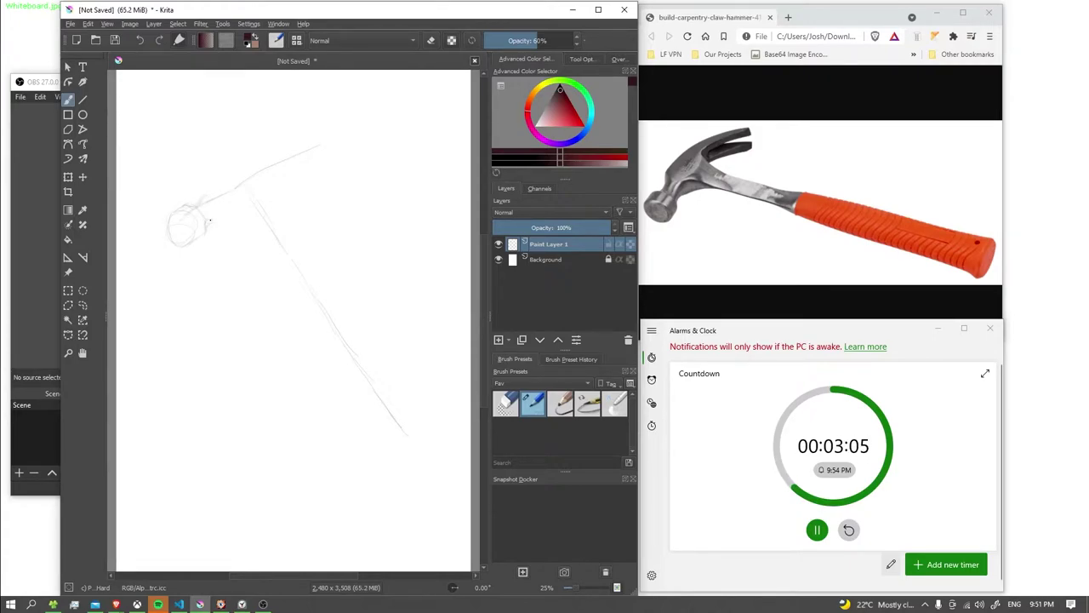
Step: Sketch the neck and curved underside of the head running into the handle, and erase the upper part of the handle's guide line
{"action": "left_click", "coordinate": [700, 224]}
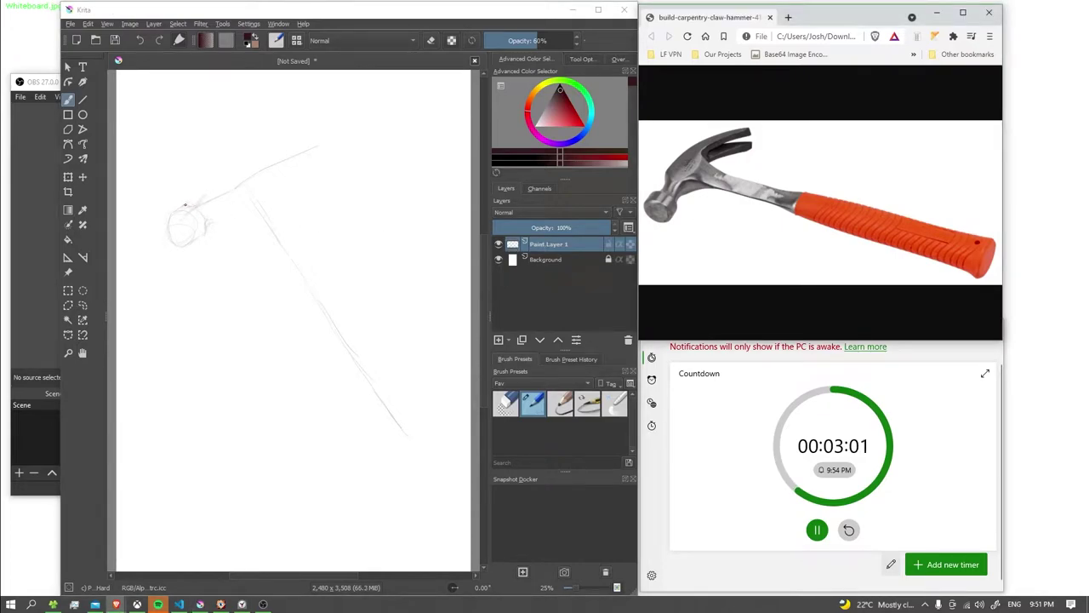
{"action": "left_click", "coordinate": [193, 205]}
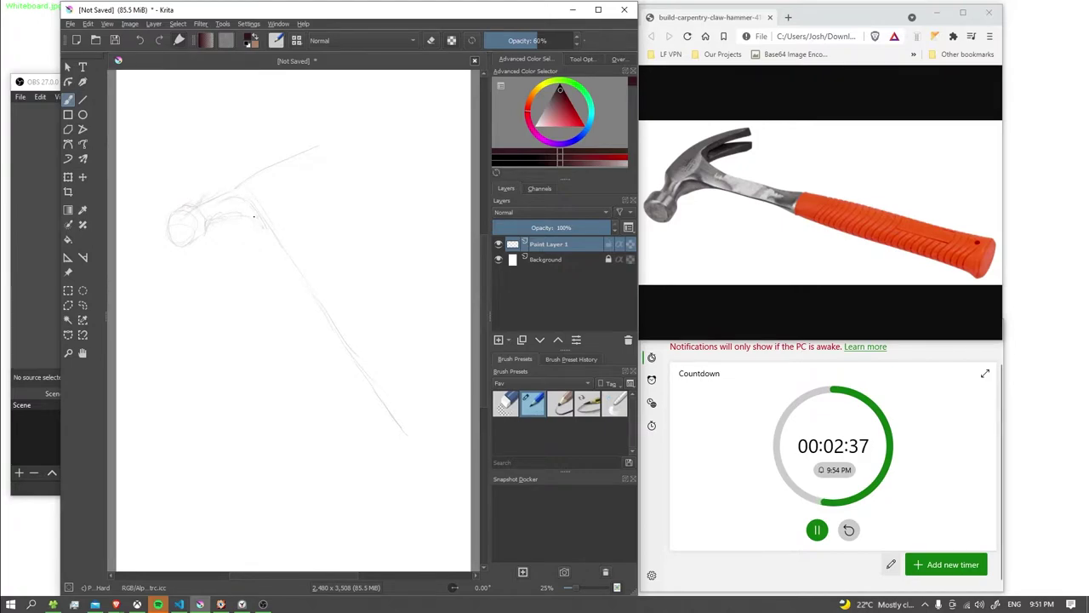
{"action": "left_click_drag", "start_coordinate": [254, 223], "coordinate": [266, 239]}
{"action": "left_click", "coordinate": [510, 407]}
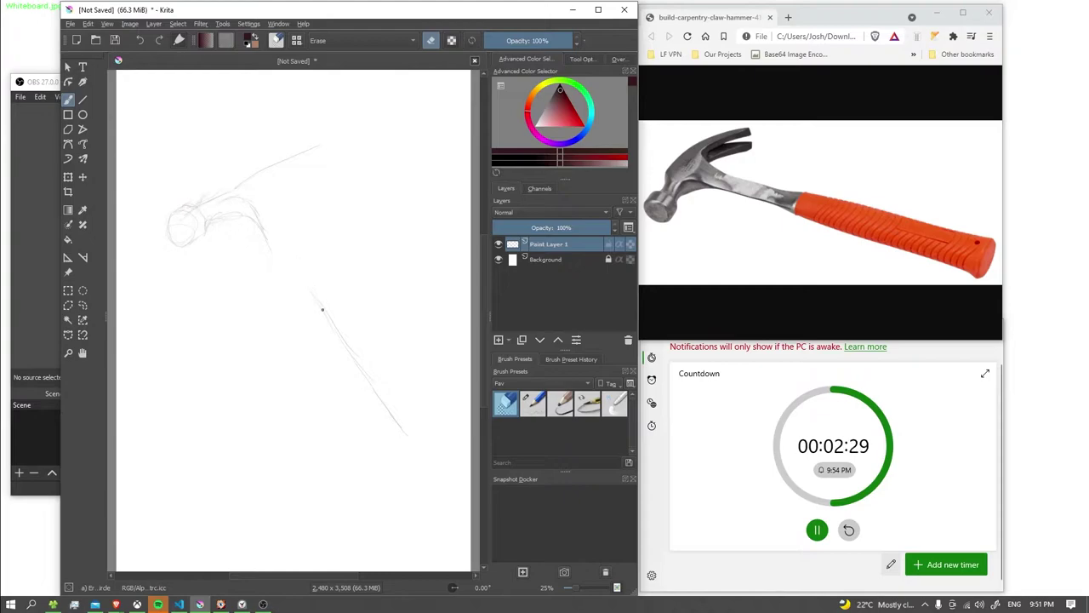
Step: Sketch the claw's two curved prongs and the arched top of the head, plus the start of the handle's claw-side edge
{"action": "left_click", "coordinate": [534, 402]}
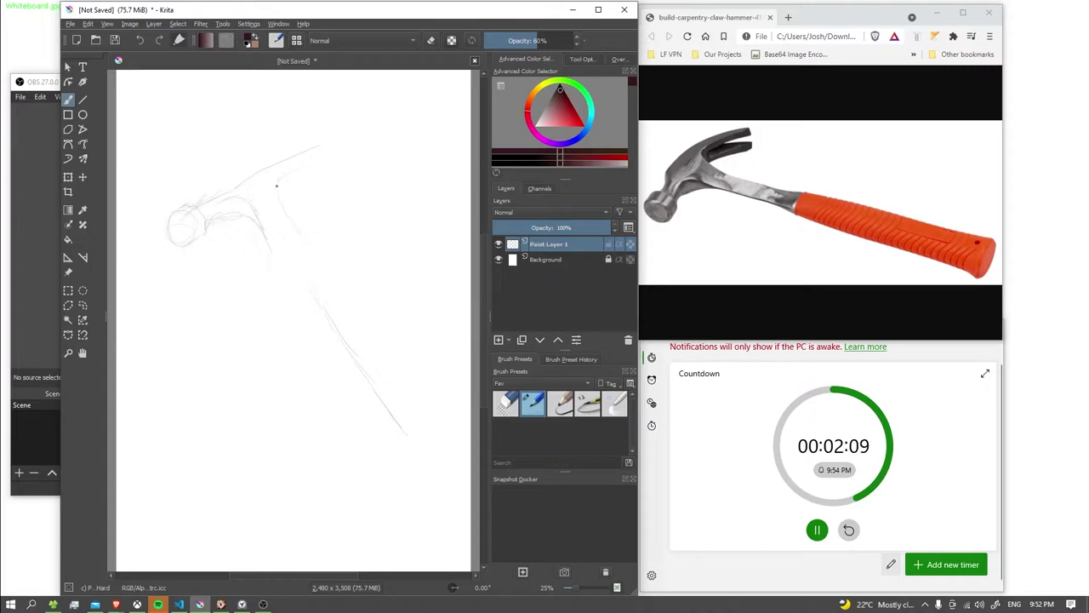
{"action": "left_click_drag", "start_coordinate": [285, 176], "coordinate": [299, 241]}
{"action": "left_click_drag", "start_coordinate": [335, 146], "coordinate": [347, 158]}
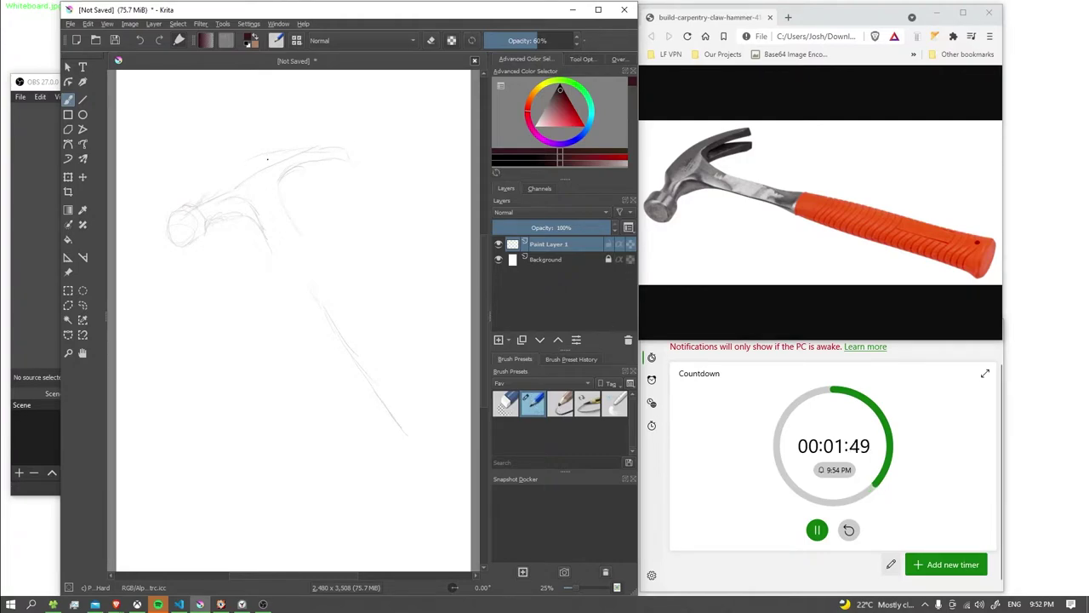
{"action": "left_click_drag", "start_coordinate": [344, 144], "coordinate": [289, 142]}
{"action": "left_click_drag", "start_coordinate": [285, 177], "coordinate": [345, 160]}
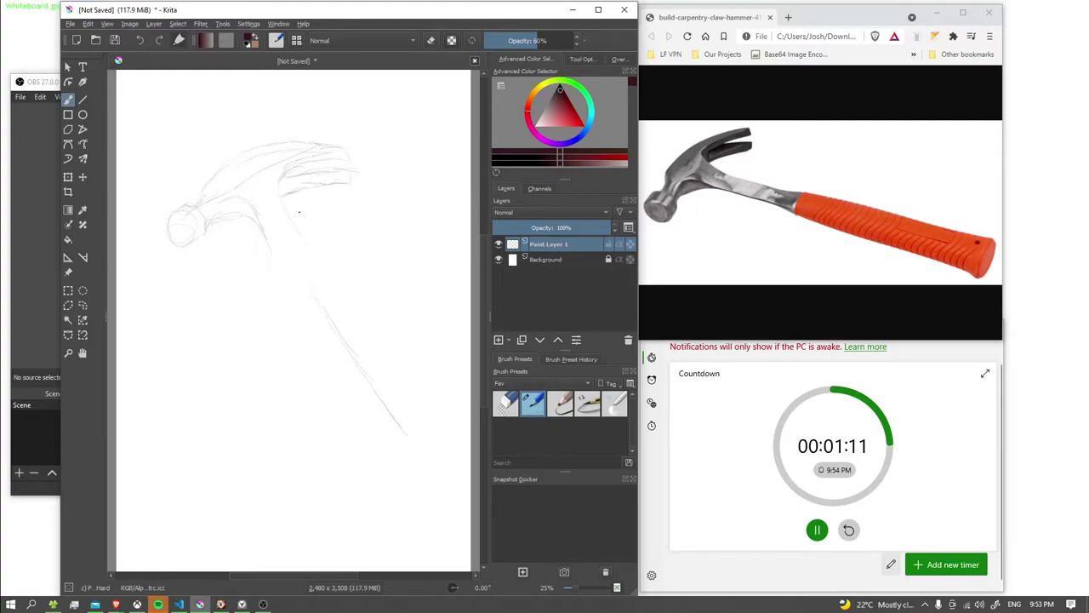
Step: Erase the construction lines inside the head and redraw the outline of the round striking face in pencil
{"action": "left_click", "coordinate": [518, 410]}
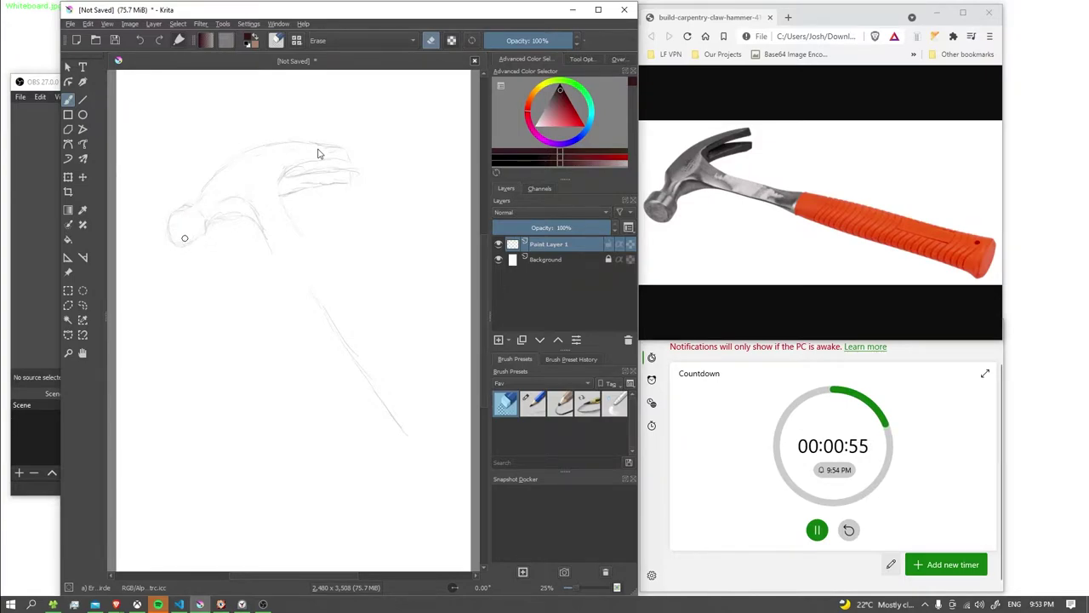
{"action": "left_click", "coordinate": [528, 400]}
{"action": "left_click_drag", "start_coordinate": [194, 210], "coordinate": [205, 223]}
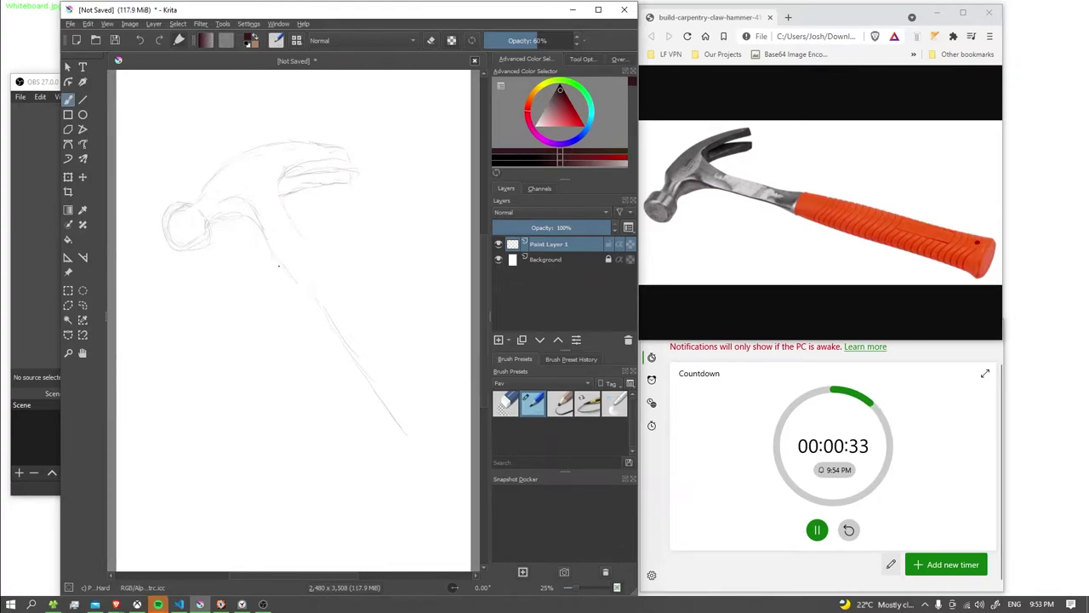
Step: Sketch both long edges of the handle, clean up their ends with the eraser, and close the handle with a rounded butt
{"action": "left_click_drag", "start_coordinate": [289, 280], "coordinate": [277, 259]}
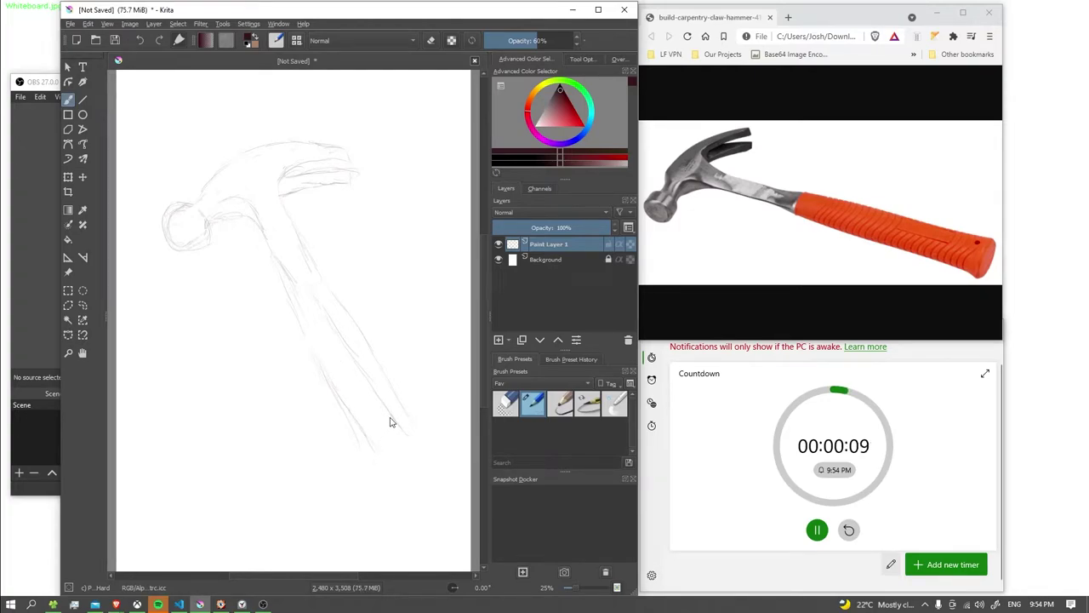
{"action": "left_click", "coordinate": [505, 406]}
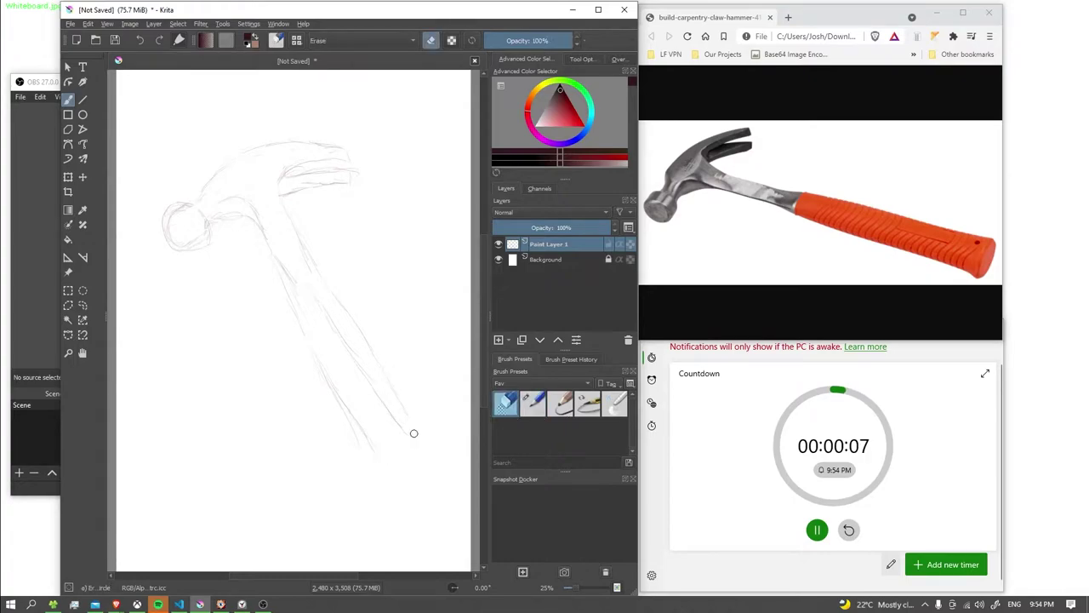
{"action": "right_click", "coordinate": [534, 406]}
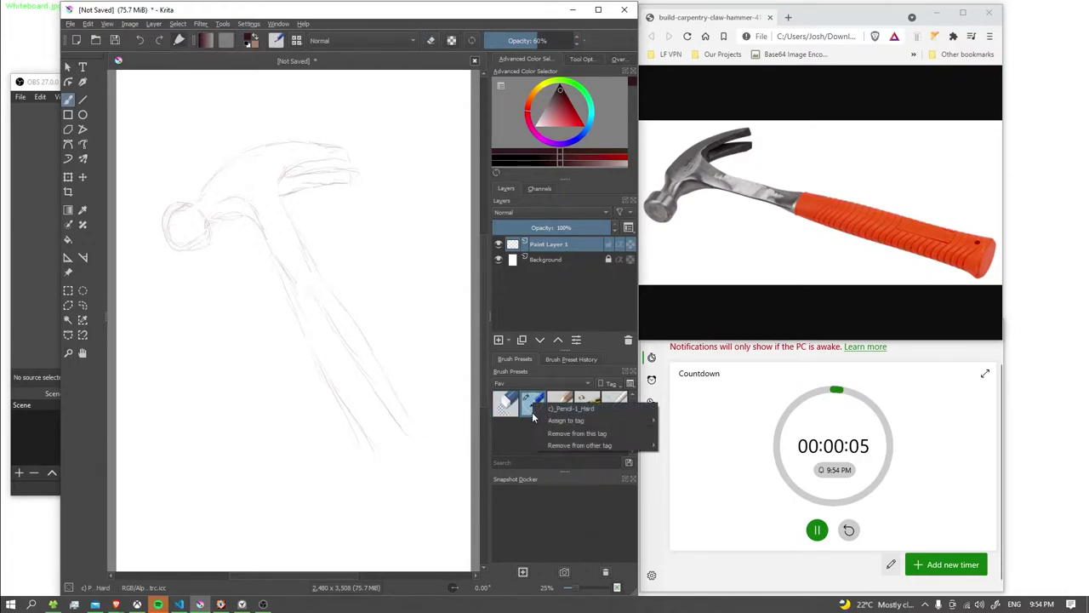
{"action": "left_click", "coordinate": [411, 465]}
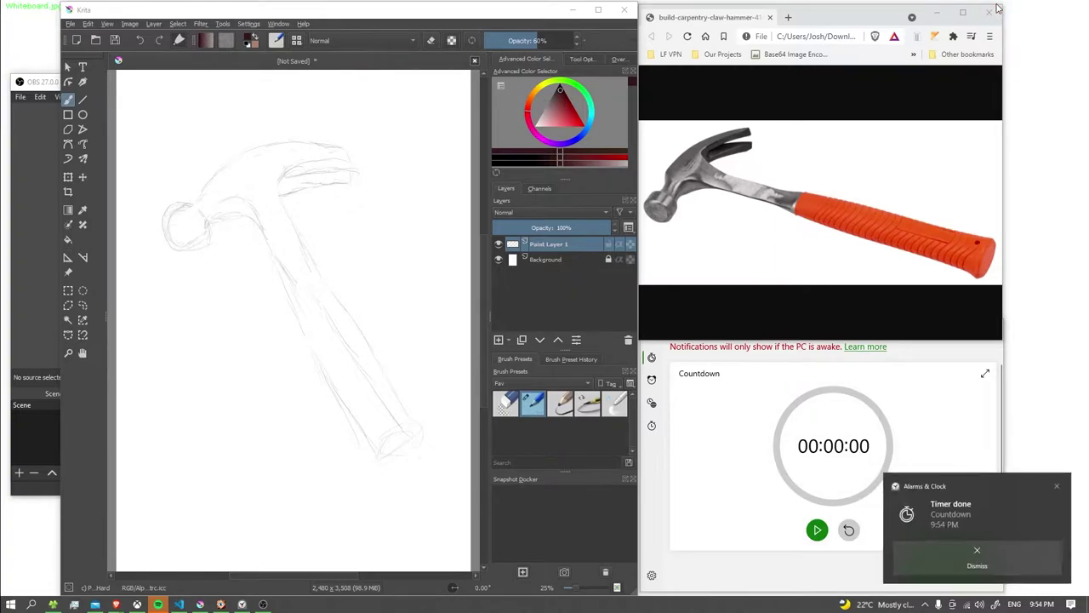
Step: Close the hammer reference image and maximize the drawing window
{"action": "left_click", "coordinate": [989, 12]}
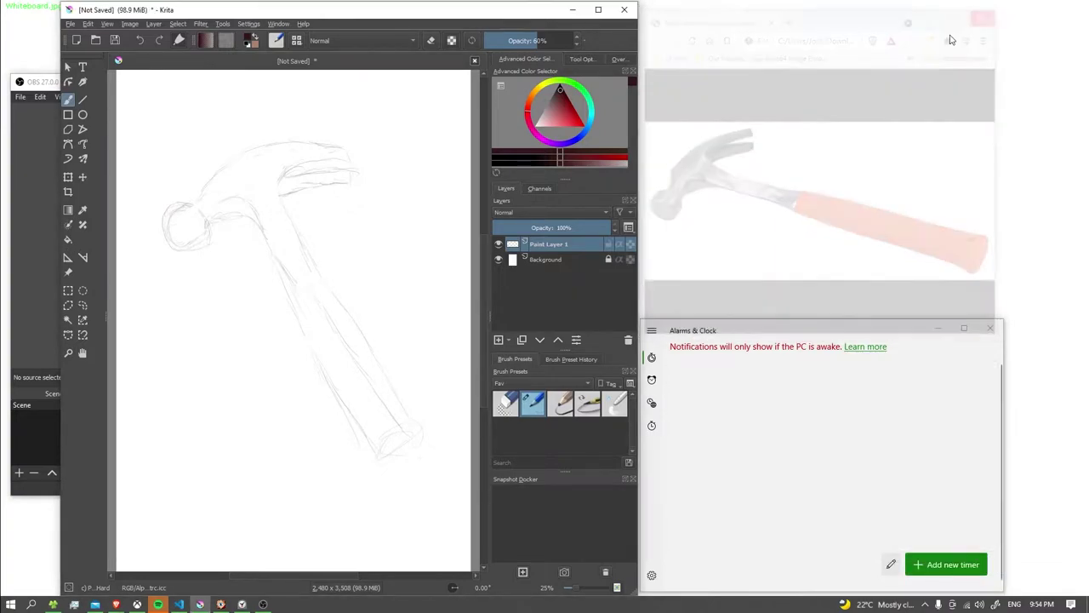
{"action": "left_click", "coordinate": [599, 10]}
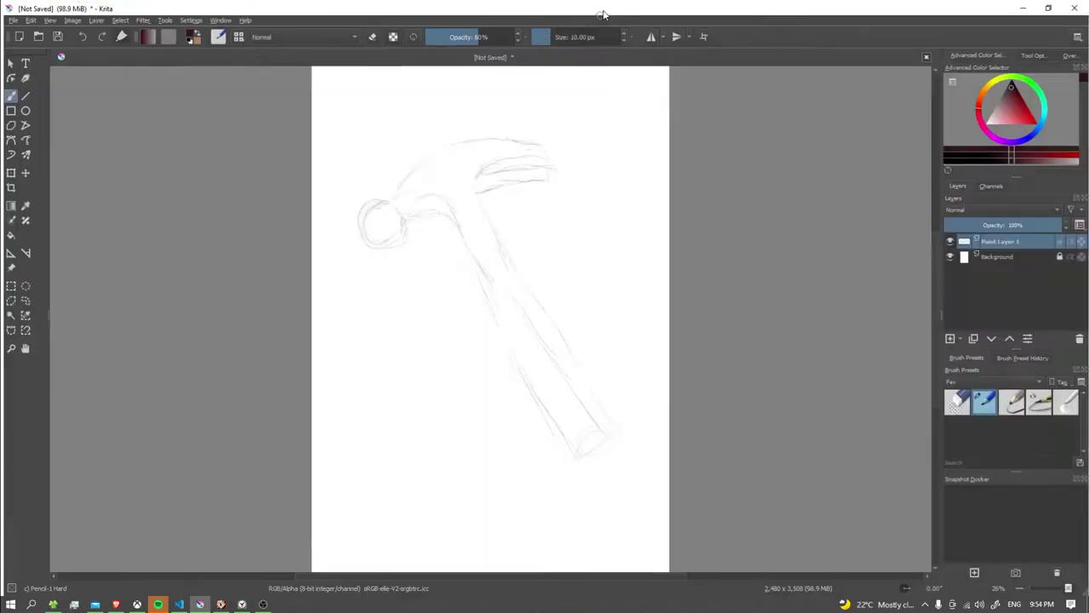
Step: Erase the leftover construction lines inside the handle and redraw its lower edge on the striking-face side with Pencil-1 Hard
{"action": "left_click", "coordinate": [955, 404]}
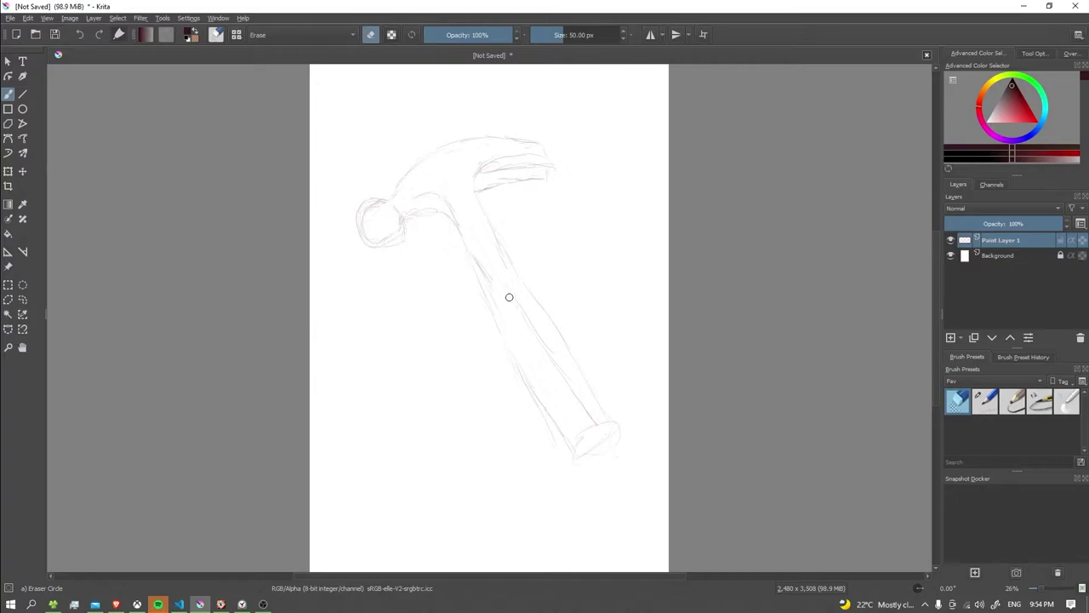
{"action": "left_click_drag", "start_coordinate": [516, 299], "coordinate": [574, 389]}
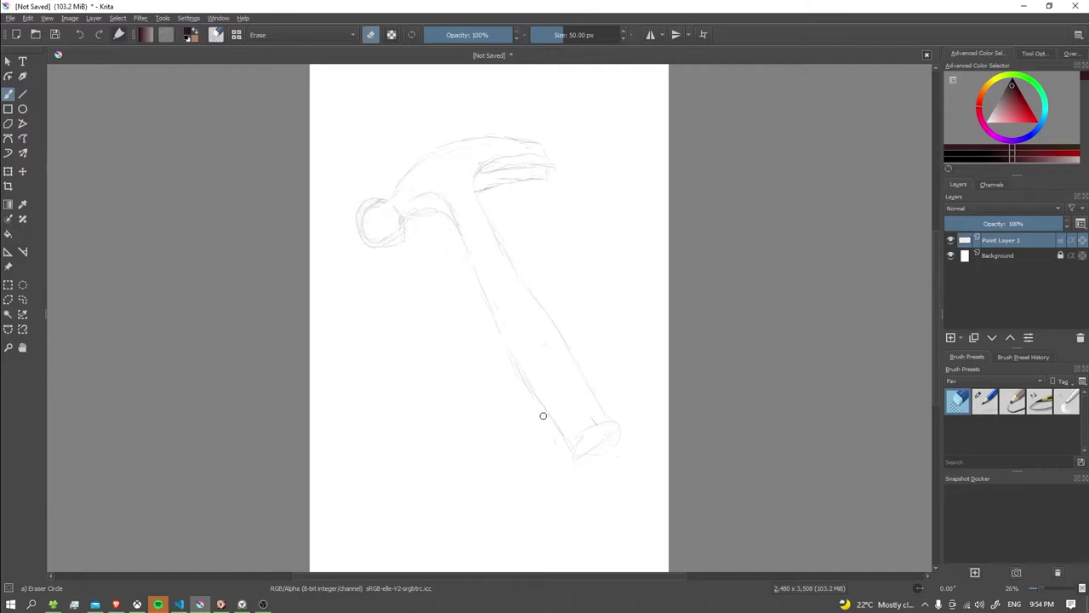
{"action": "left_click", "coordinate": [983, 405]}
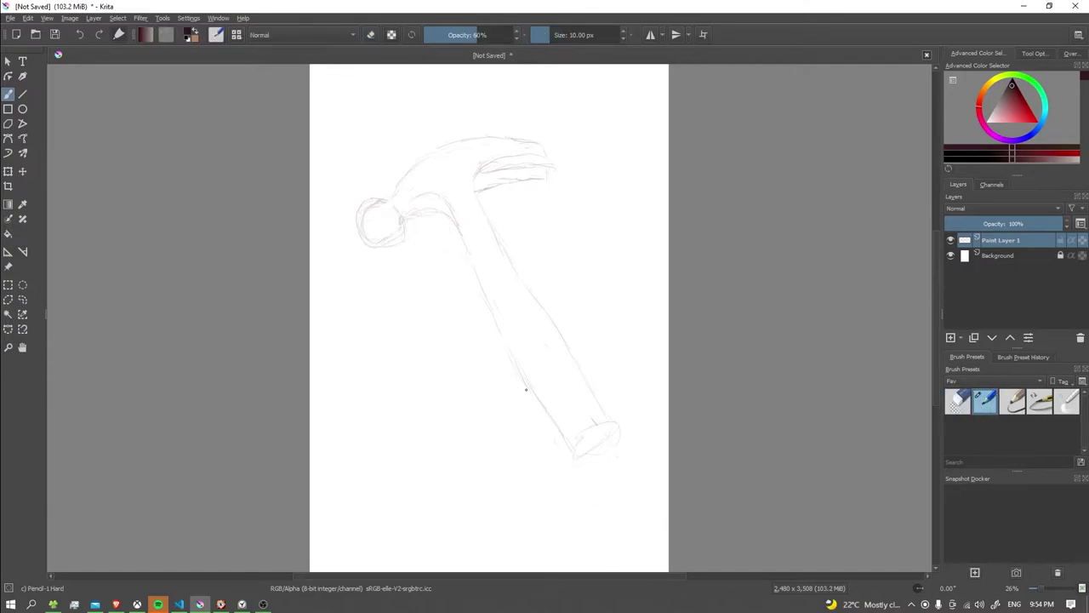
{"action": "left_click_drag", "start_coordinate": [533, 403], "coordinate": [528, 392]}
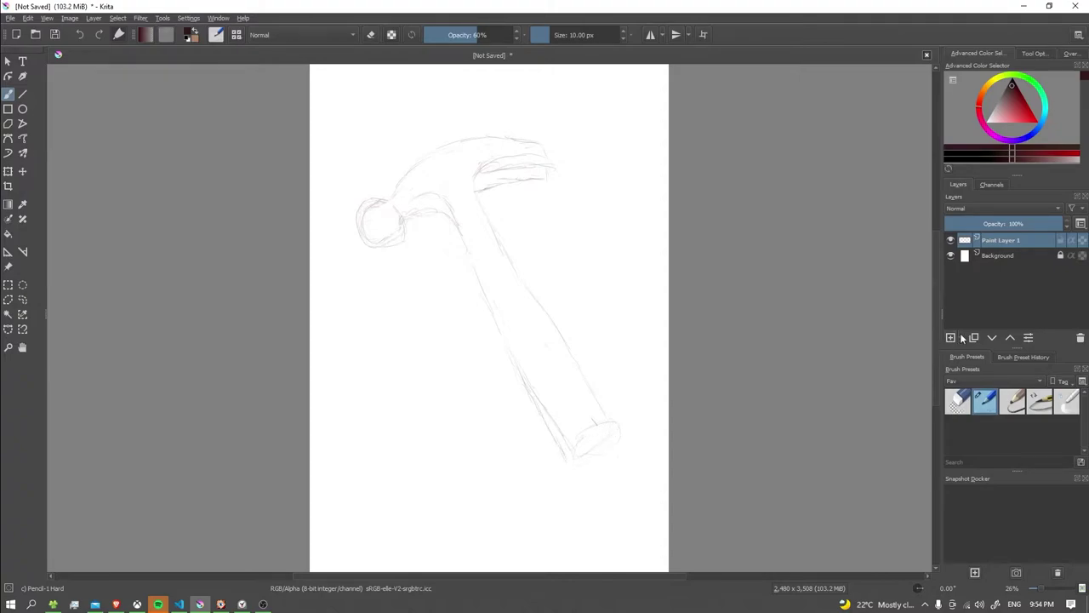
Step: Erase the handle's butt and redraw it as a rounded cap, adding the grip's upper boundary and the recess in the neck
{"action": "left_click", "coordinate": [957, 401]}
{"action": "mouse_move", "coordinate": [603, 440]}
{"action": "left_mouse_down"}
{"action": "mouse_move", "coordinate": [600, 420]}
{"action": "mouse_move", "coordinate": [580, 438]}
{"action": "left_mouse_up"}
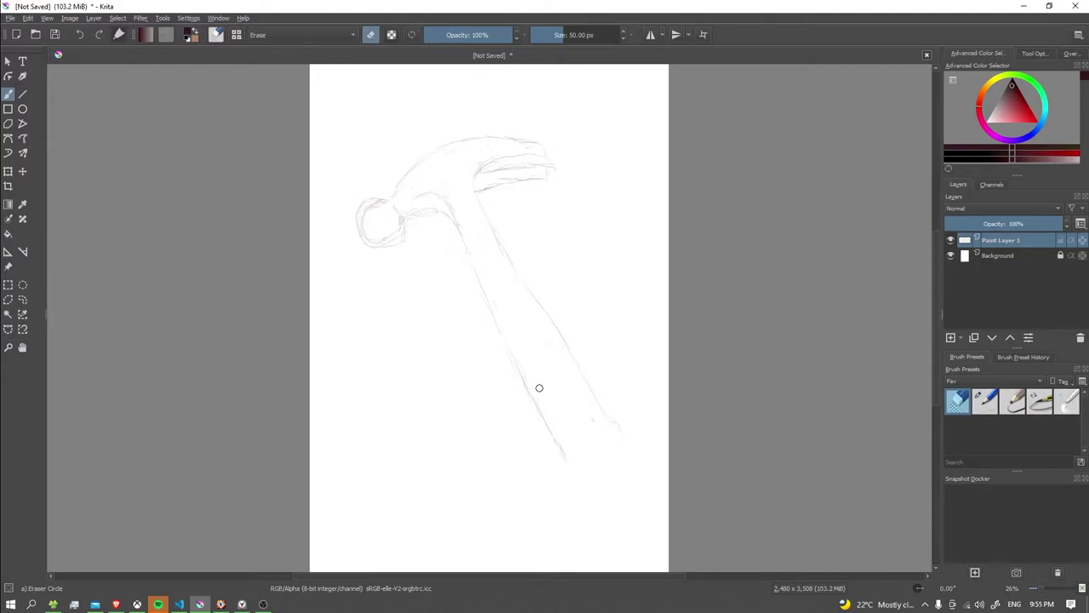
{"action": "left_click", "coordinate": [983, 402]}
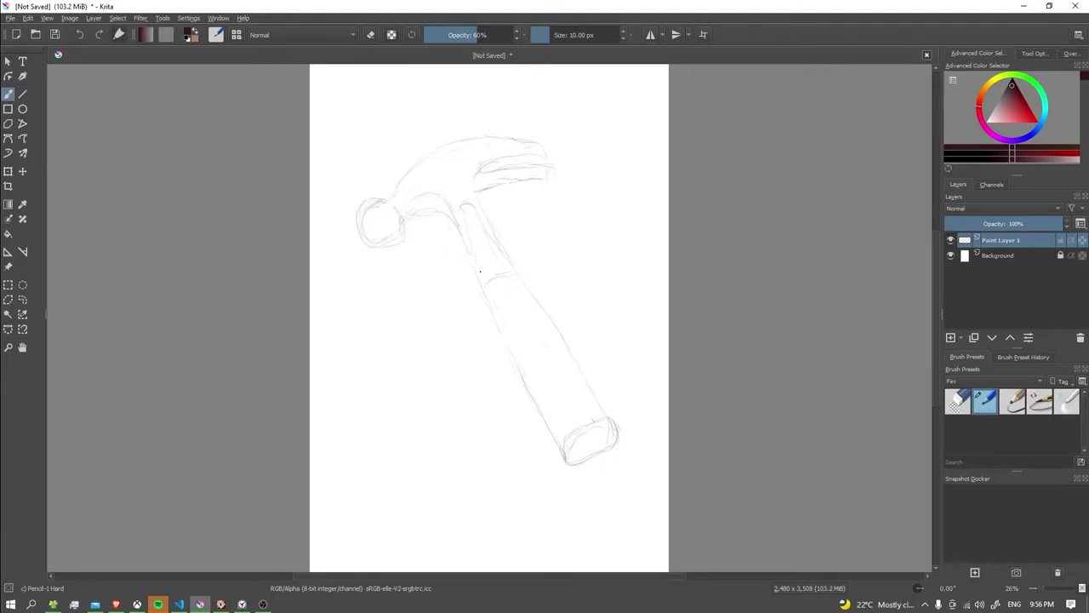
Step: Erase the round striking face from the hammer head and switch back to the Pencil-1 Hard brush
{"action": "left_click", "coordinate": [958, 401]}
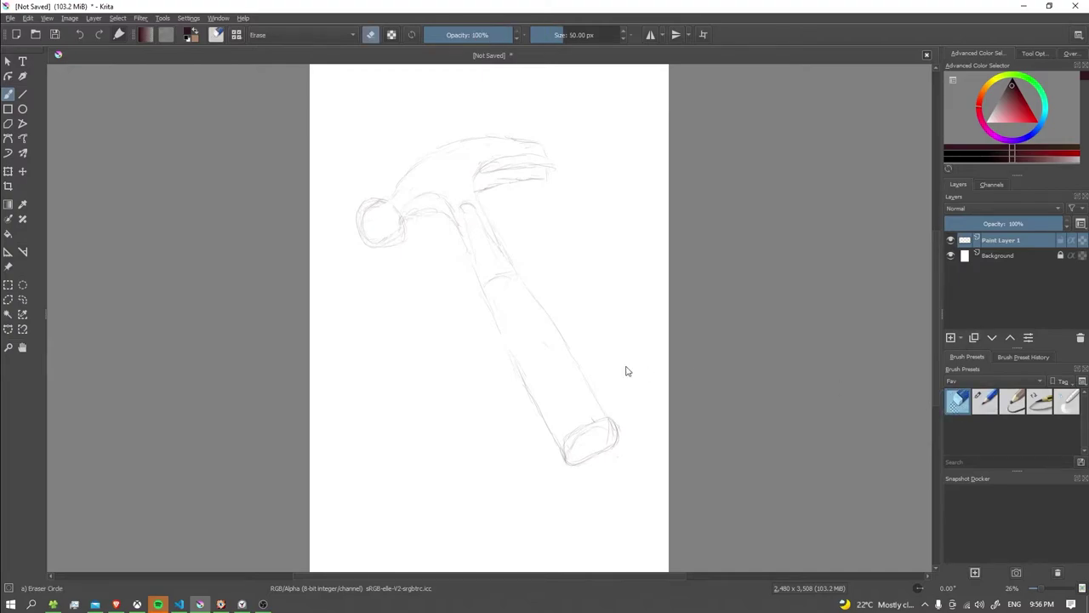
{"action": "mouse_move", "coordinate": [392, 246]}
{"action": "left_mouse_down"}
{"action": "mouse_move", "coordinate": [363, 226]}
{"action": "mouse_move", "coordinate": [362, 207]}
{"action": "mouse_move", "coordinate": [377, 195]}
{"action": "mouse_move", "coordinate": [408, 233]}
{"action": "mouse_move", "coordinate": [396, 227]}
{"action": "left_mouse_up"}
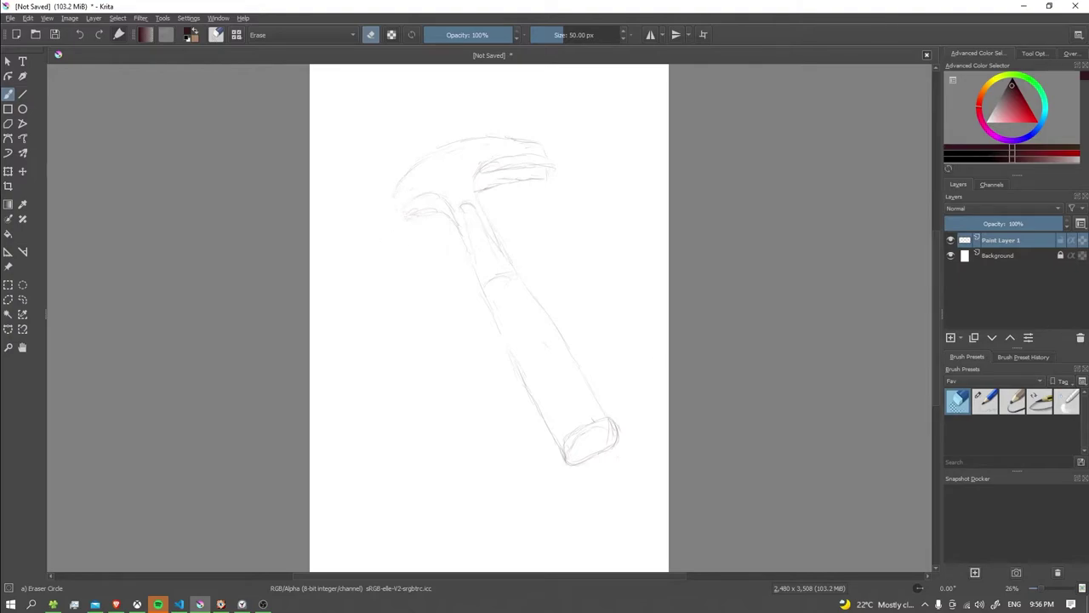
{"action": "left_click", "coordinate": [991, 406]}
{"action": "right_click", "coordinate": [991, 406]}
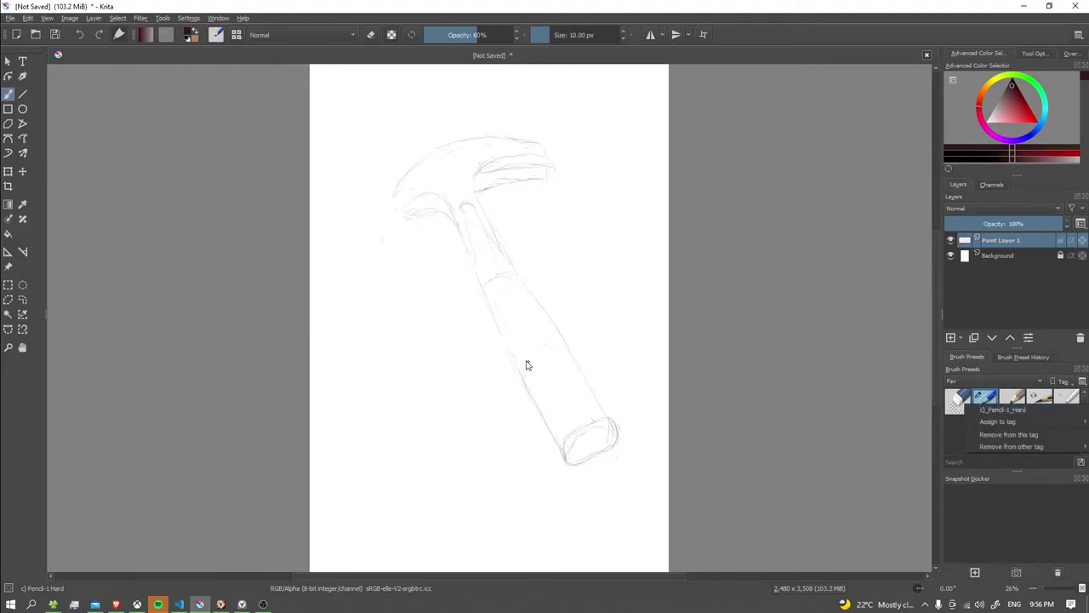
{"action": "left_click", "coordinate": [397, 275]}
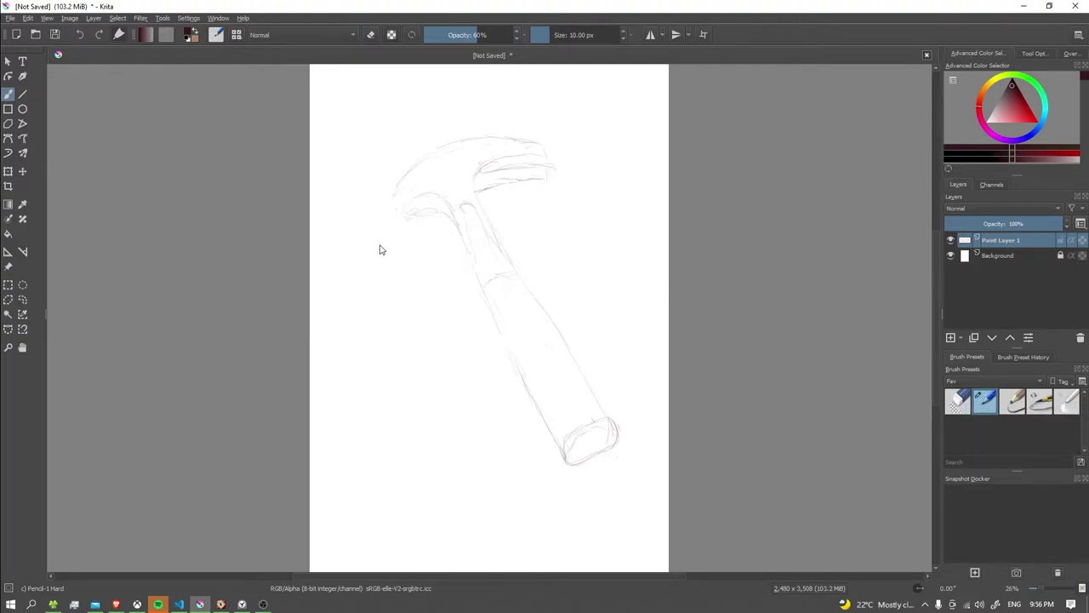
{"action": "left_click_drag", "start_coordinate": [485, 370], "coordinate": [445, 393]}
{"action": "key", "text": "ctrl+z"}
{"action": "key", "text": "ctrl+z"}
{"action": "key", "text": "ctrl+z"}
Step: Redraw the striking face as an angled oval with a short collar joining the head, refining its outline with eraser and pencil
{"action": "left_click_drag", "start_coordinate": [392, 230], "coordinate": [394, 212]}
{"action": "key", "text": "ctrl+z"}
{"action": "key", "text": "ctrl+z"}
{"action": "left_click", "coordinate": [956, 402]}
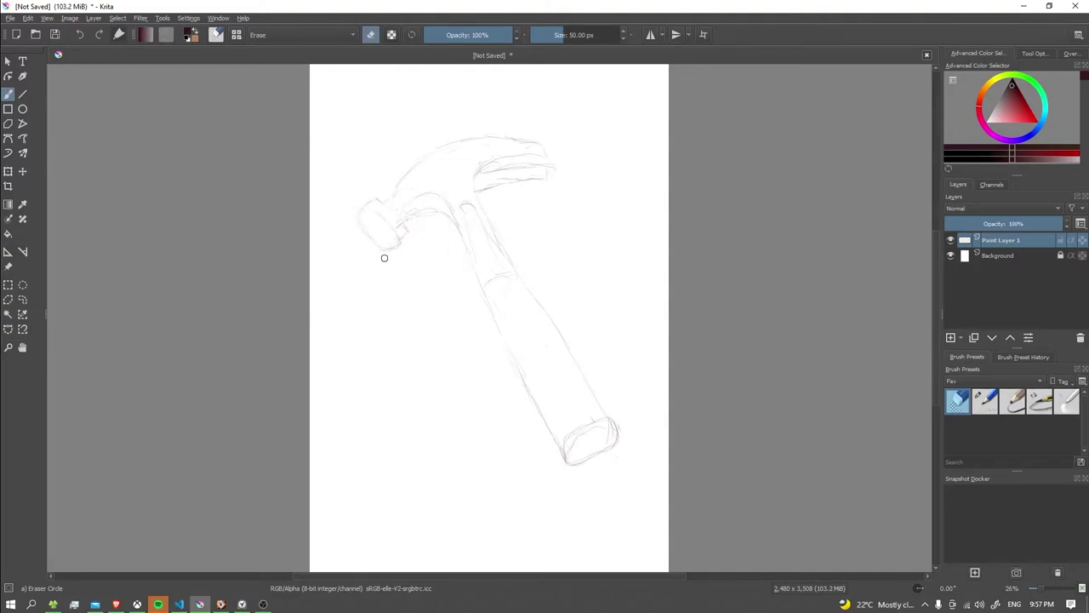
{"action": "left_click", "coordinate": [985, 405]}
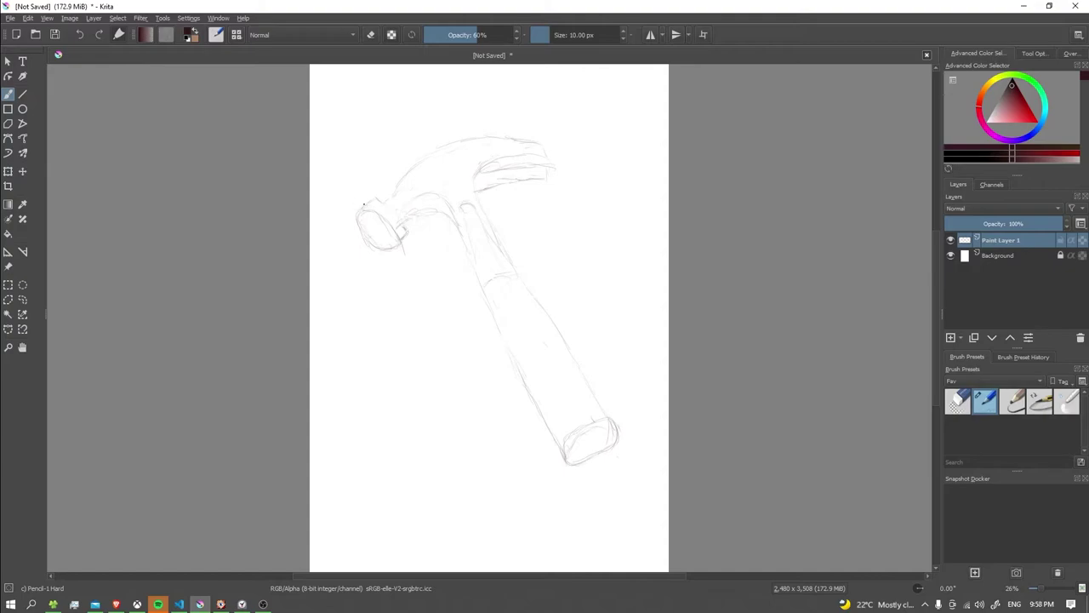
Step: Hatch the hammer's striking face, its collar and the curved underside of the head with Pencil-1 Hard
{"action": "mouse_move", "coordinate": [361, 211]}
{"action": "left_mouse_down"}
{"action": "mouse_move", "coordinate": [386, 204]}
{"action": "mouse_move", "coordinate": [405, 232]}
{"action": "left_mouse_up"}
{"action": "left_click_drag", "start_coordinate": [390, 220], "coordinate": [394, 229]}
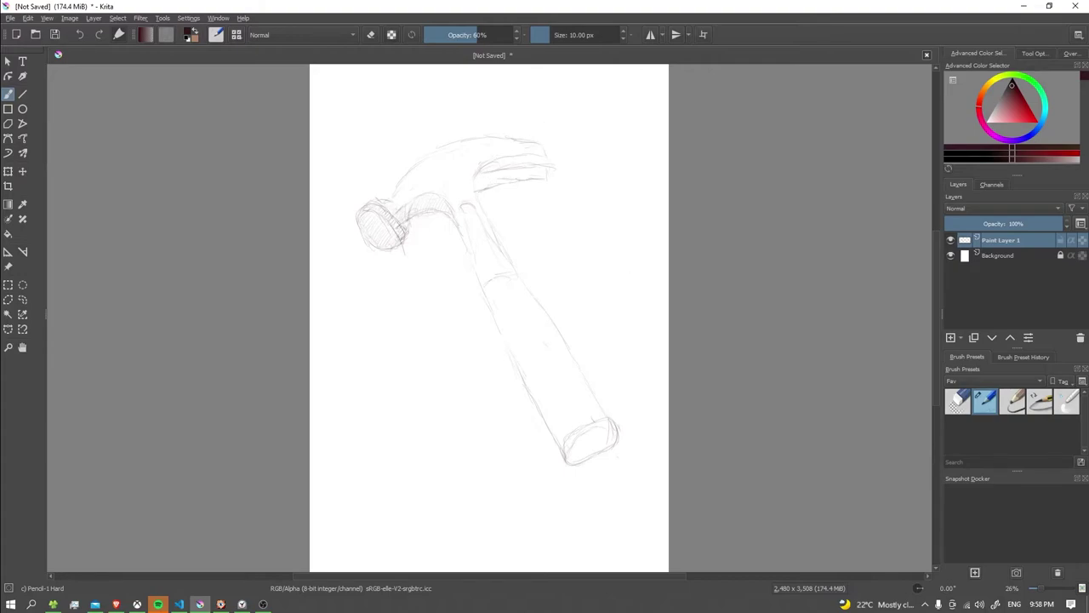
Step: Clean up the claw with the eraser and redraw its inner slot, underside and tips with Pencil-1 Hard
{"action": "left_click", "coordinate": [952, 405]}
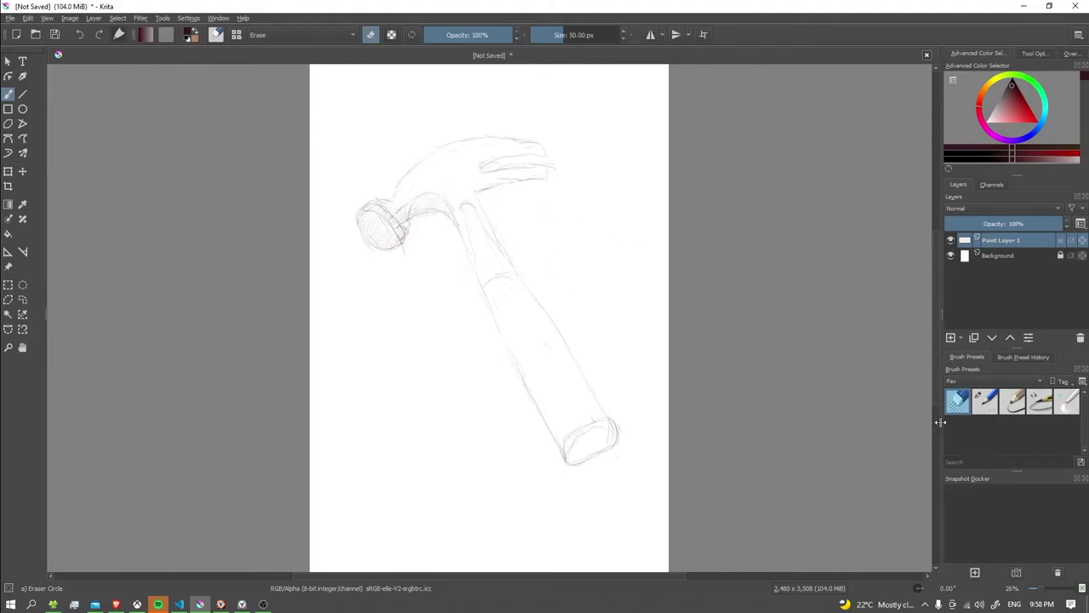
{"action": "left_click", "coordinate": [983, 401]}
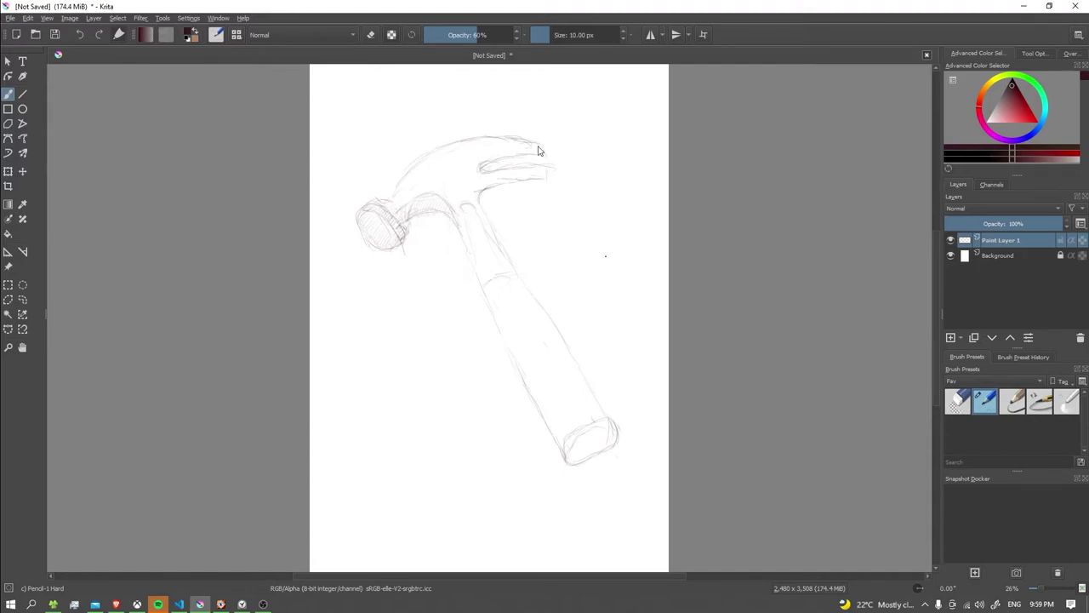
{"action": "left_click", "coordinate": [959, 402]}
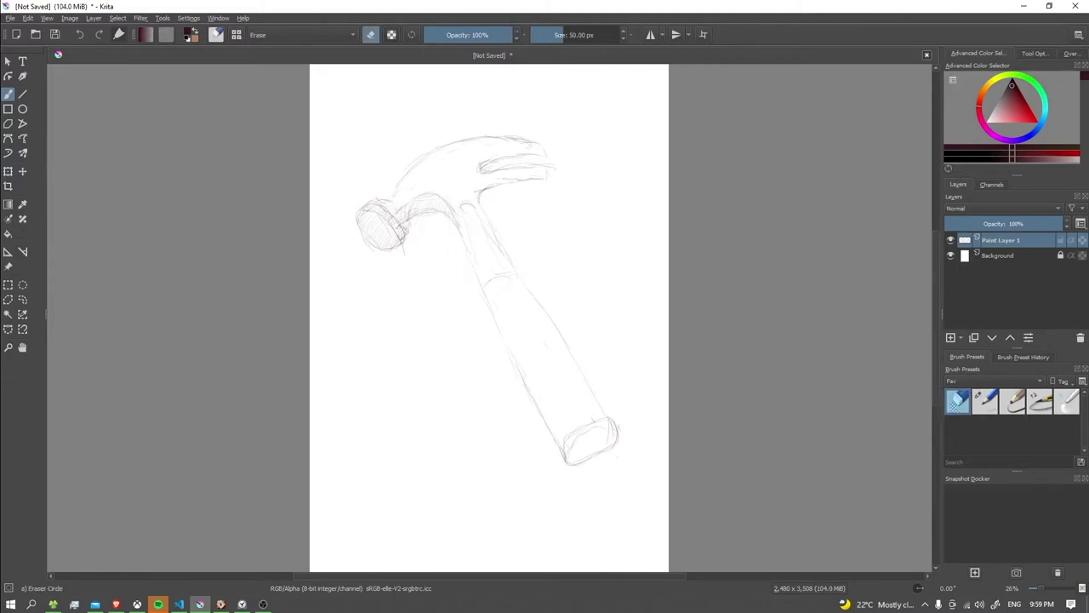
{"action": "left_click", "coordinate": [992, 401]}
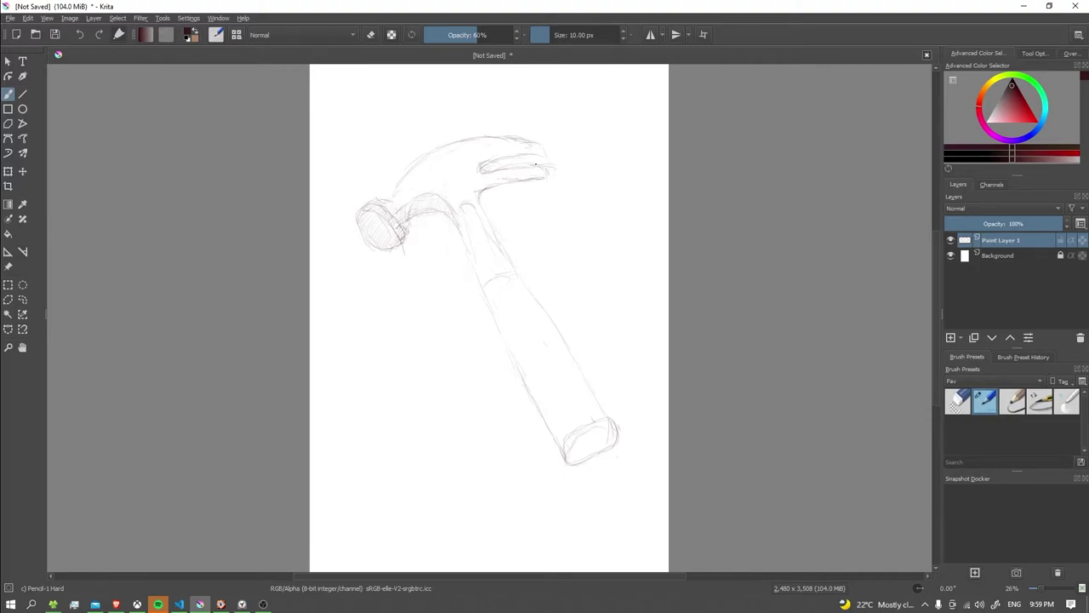
{"action": "left_click_drag", "start_coordinate": [546, 174], "coordinate": [538, 179]}
{"action": "left_click_drag", "start_coordinate": [524, 138], "coordinate": [529, 138]}
Step: Darken the neck's edges, clear the grip's boundary line, and draw curved bands with hatched shading down the grip
{"action": "mouse_move", "coordinate": [491, 227]}
{"action": "left_mouse_down"}
{"action": "mouse_move", "coordinate": [502, 248]}
{"action": "mouse_move", "coordinate": [468, 250]}
{"action": "left_mouse_up"}
{"action": "left_click", "coordinate": [960, 404]}
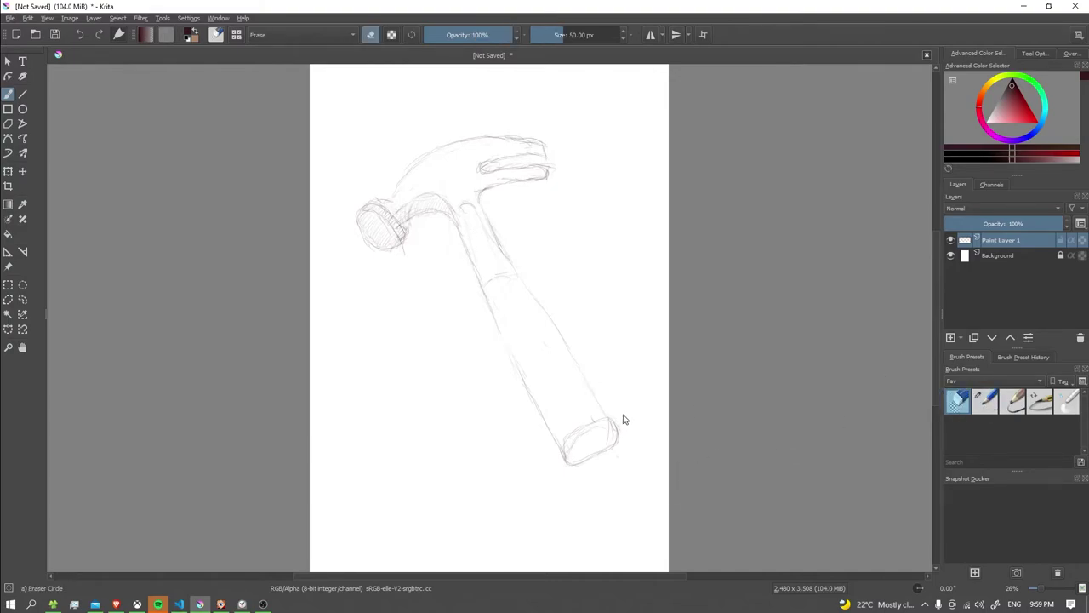
{"action": "left_click", "coordinate": [988, 406]}
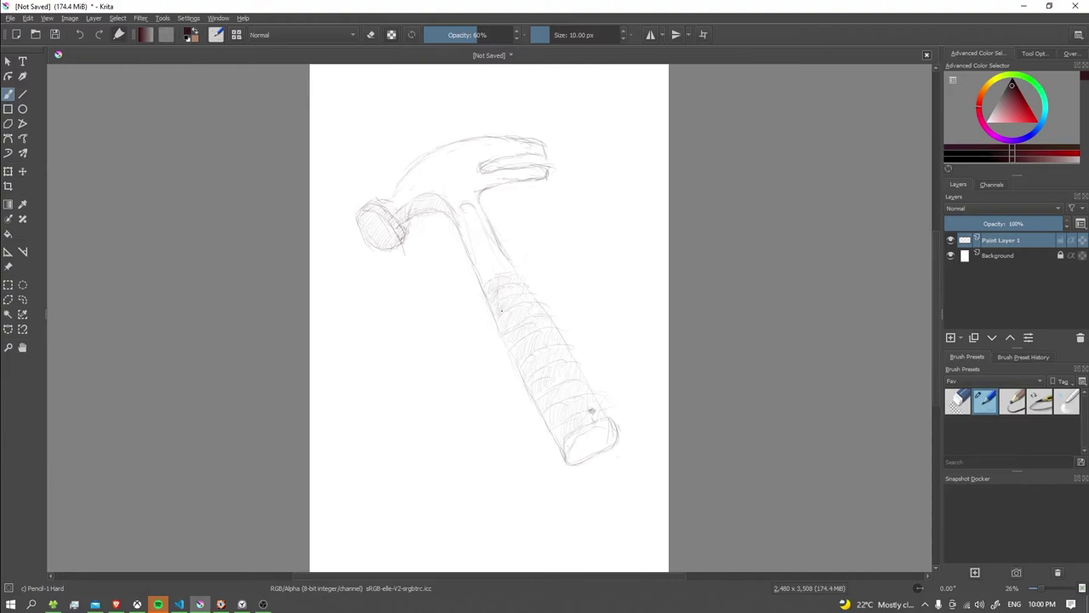
{"action": "left_click_drag", "start_coordinate": [500, 327], "coordinate": [509, 321]}
{"action": "left_click_drag", "start_coordinate": [526, 368], "coordinate": [566, 440]}
{"action": "left_click", "coordinate": [1020, 380]}
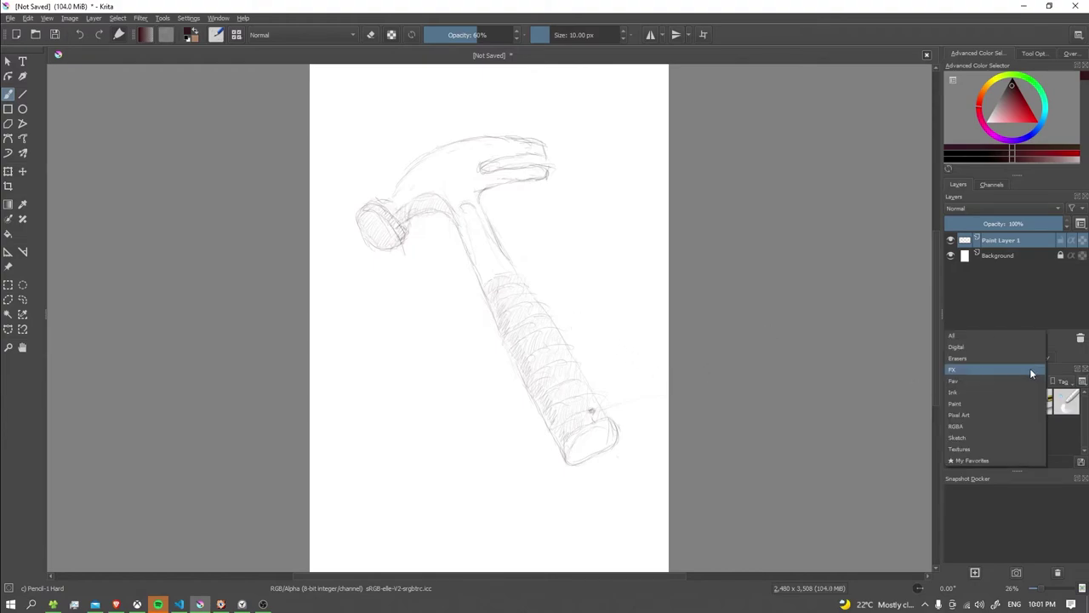
{"action": "left_click", "coordinate": [904, 443]}
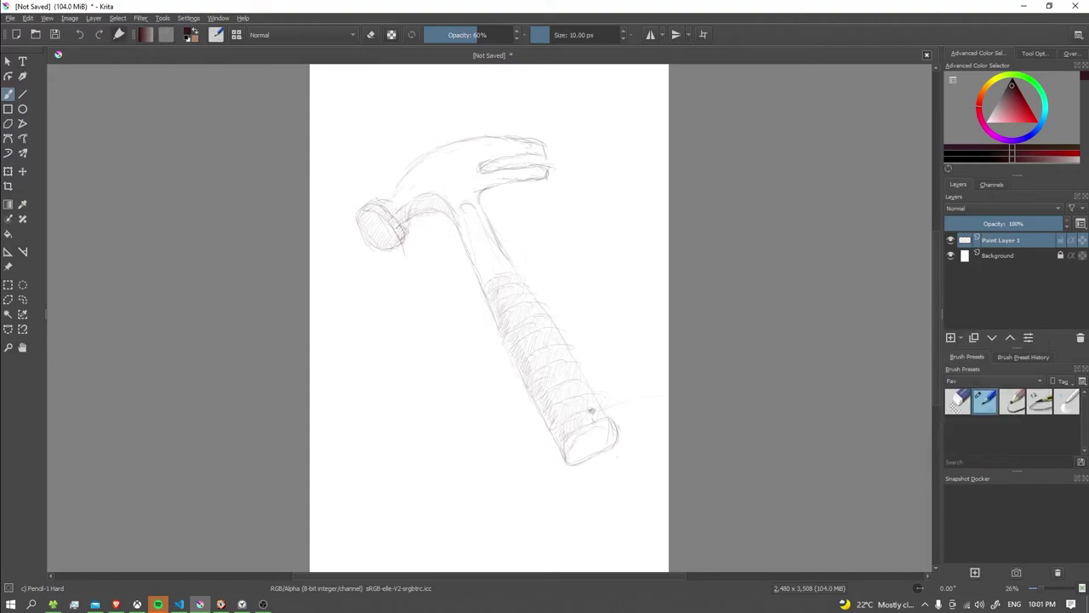
Step: Erase highlights into the grip's hatching and redraw its curved bands more firmly with Pencil-1 Hard
{"action": "left_click", "coordinate": [959, 402]}
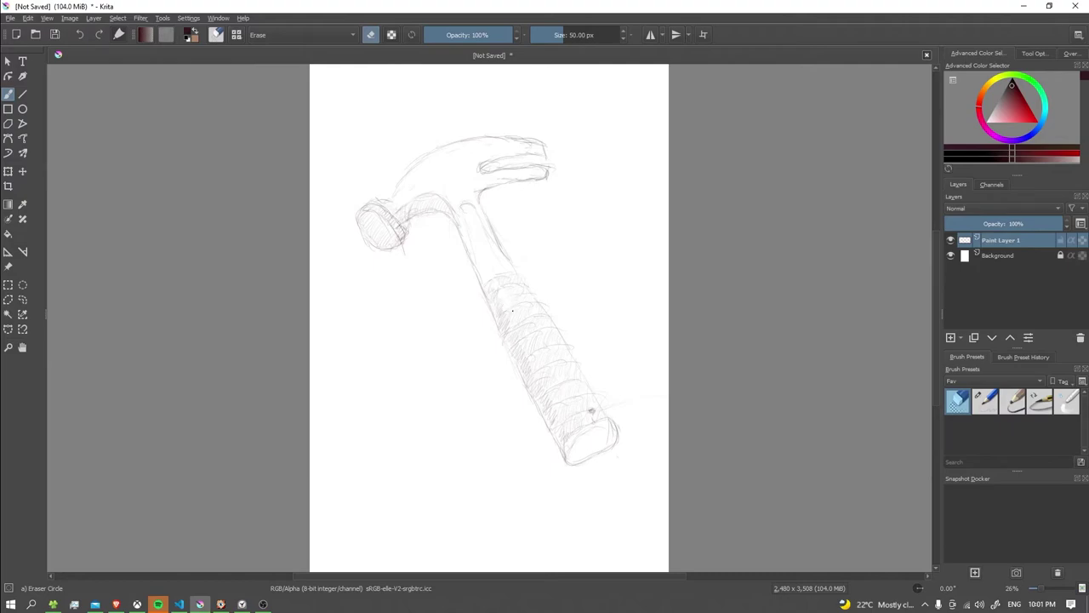
{"action": "left_click_drag", "start_coordinate": [513, 322], "coordinate": [525, 346]}
{"action": "left_click", "coordinate": [984, 400]}
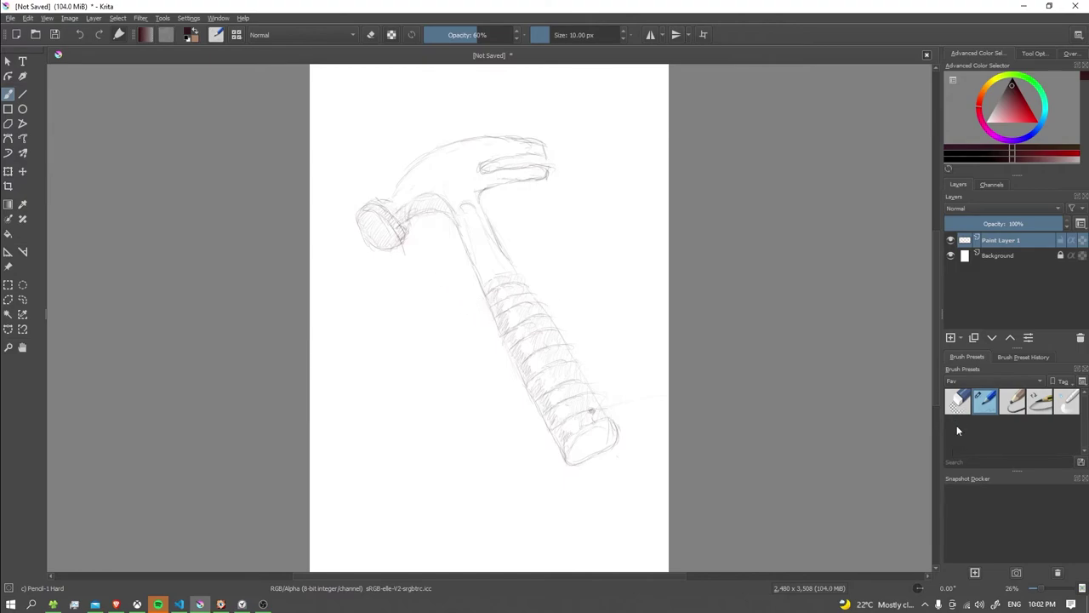
Step: Clean the neck recess, hatch it with Pencil-1 Hard, and smooth the neck and head-underside shading with Blender Basic
{"action": "key", "text": "e"}
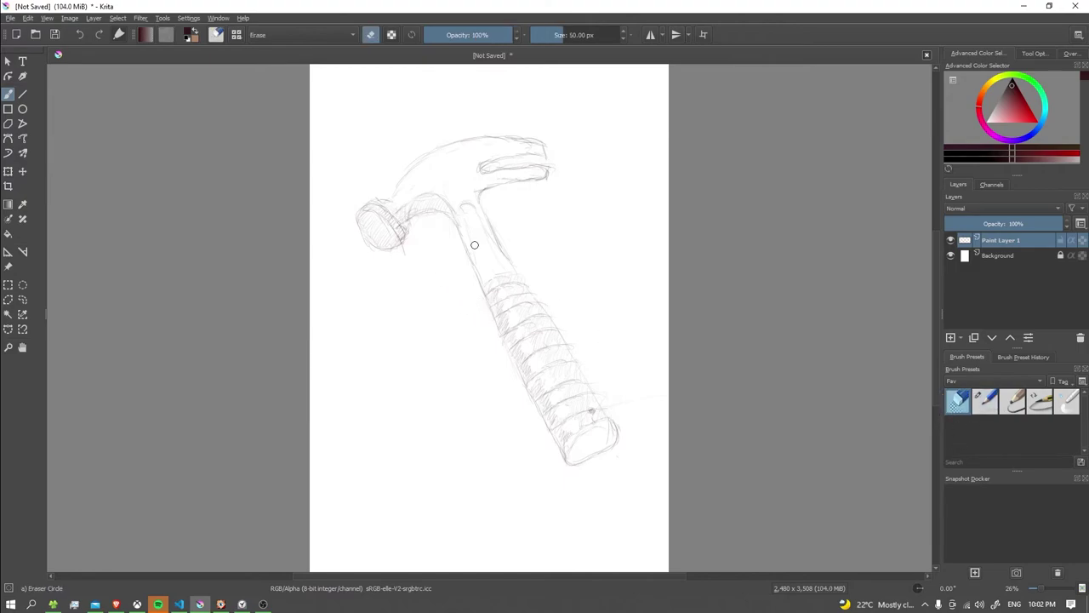
{"action": "left_click", "coordinate": [987, 410]}
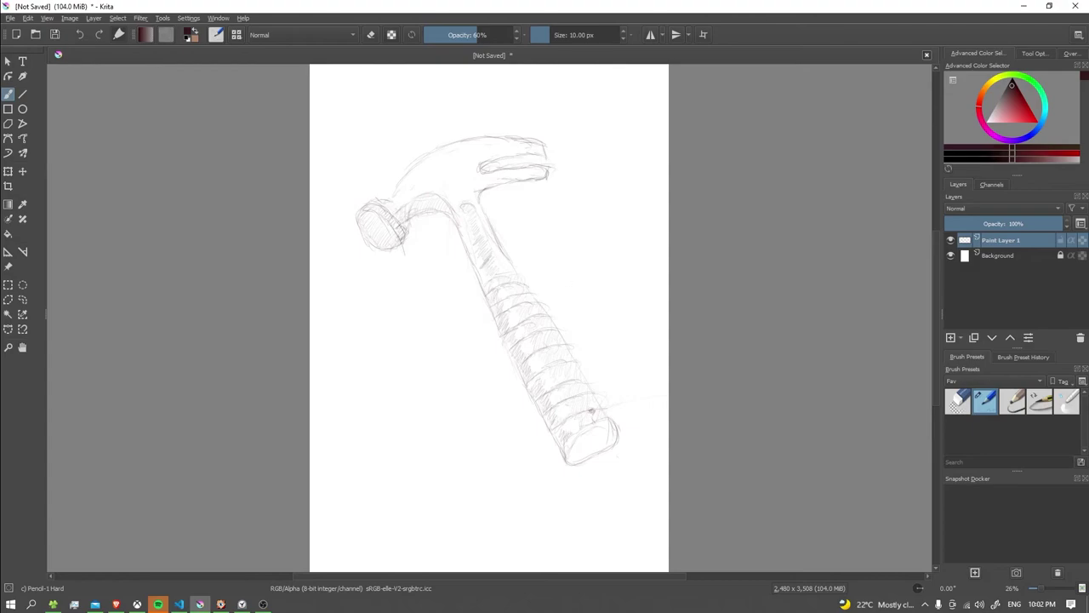
{"action": "left_click", "coordinate": [1073, 406]}
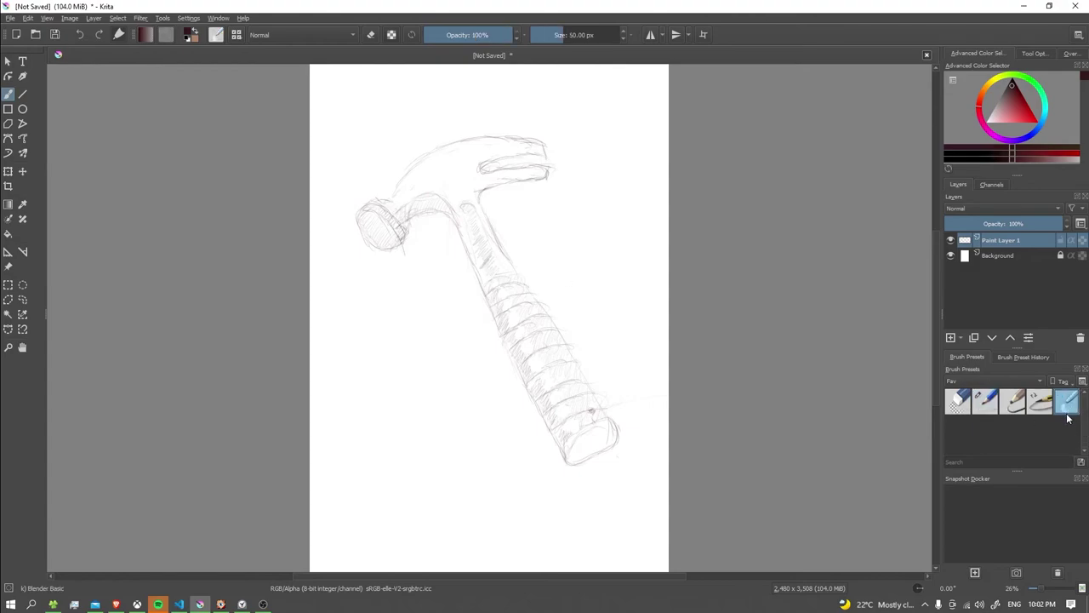
{"action": "left_click_drag", "start_coordinate": [467, 210], "coordinate": [492, 265]}
{"action": "left_click_drag", "start_coordinate": [489, 261], "coordinate": [464, 211]}
{"action": "left_click", "coordinate": [985, 400]}
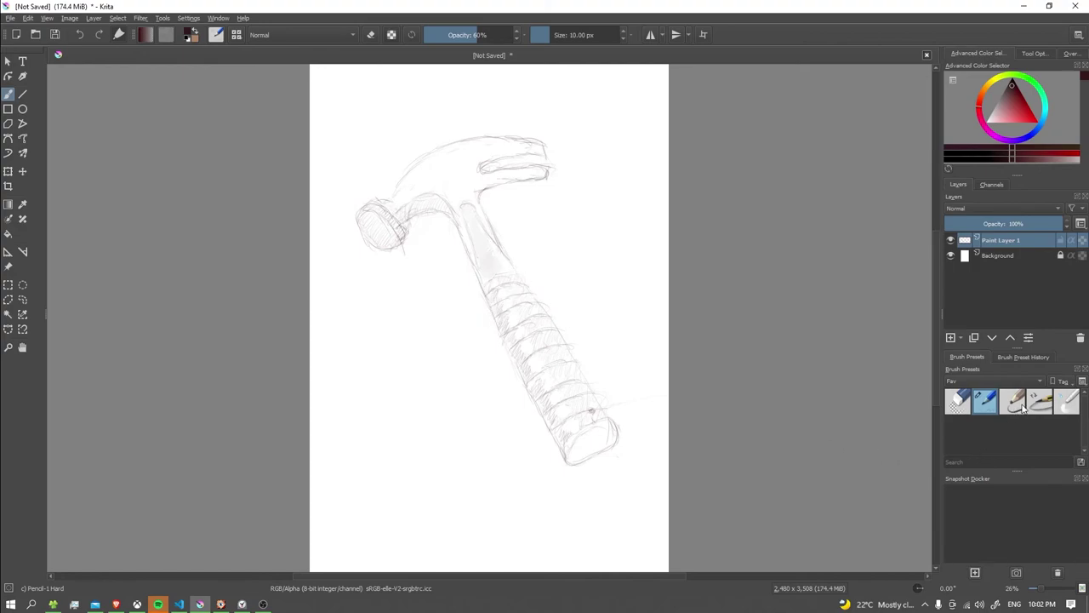
{"action": "left_click", "coordinate": [1067, 402]}
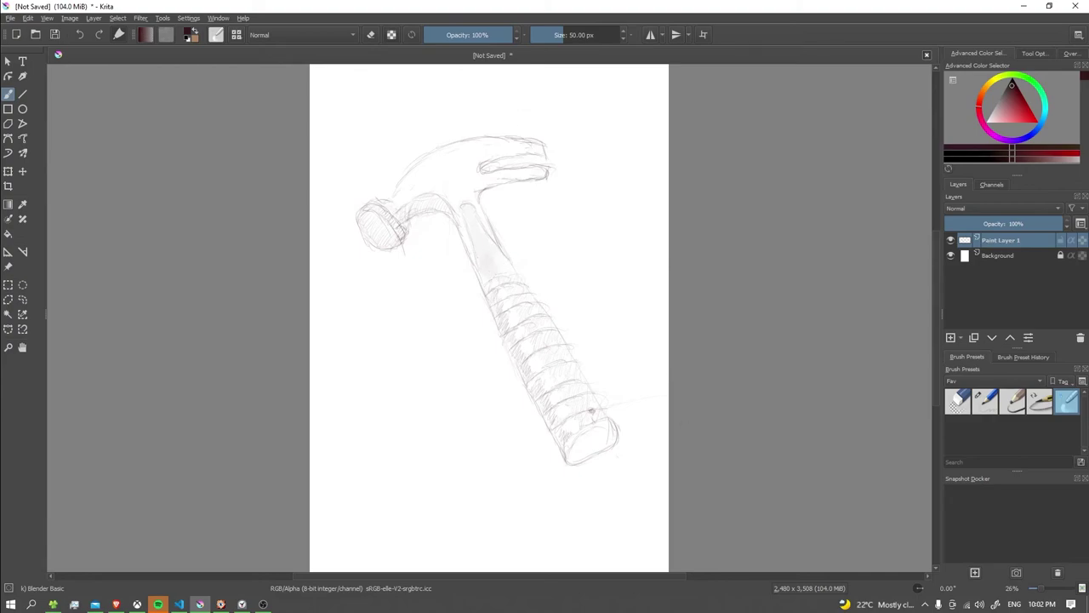
Step: Erase the striking face's rough rim and redraw it with the head's upper contour leading toward the claw
{"action": "left_click", "coordinate": [959, 401]}
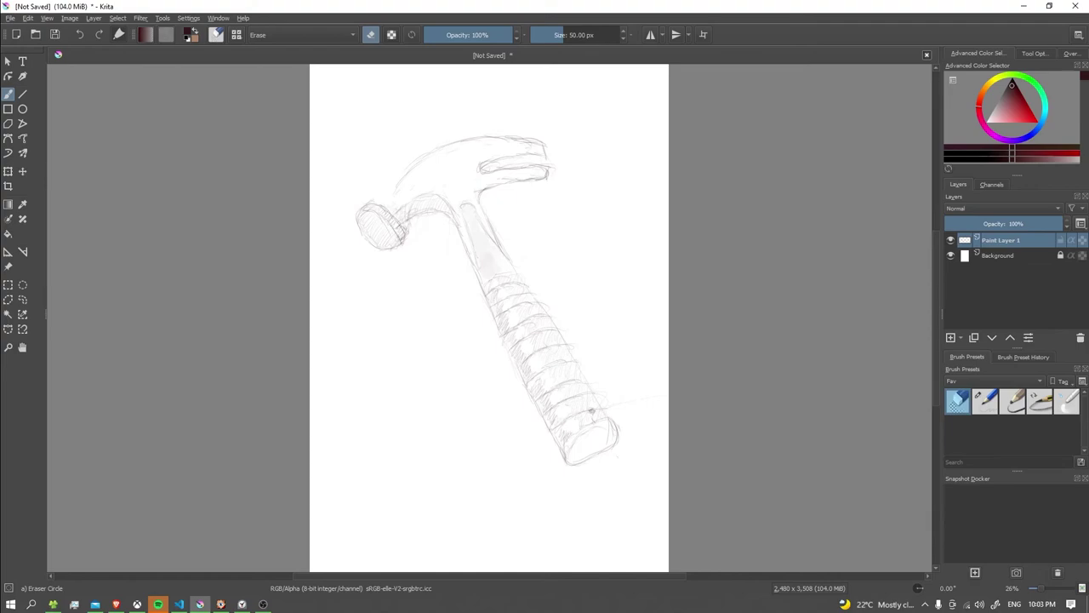
{"action": "left_click", "coordinate": [987, 405]}
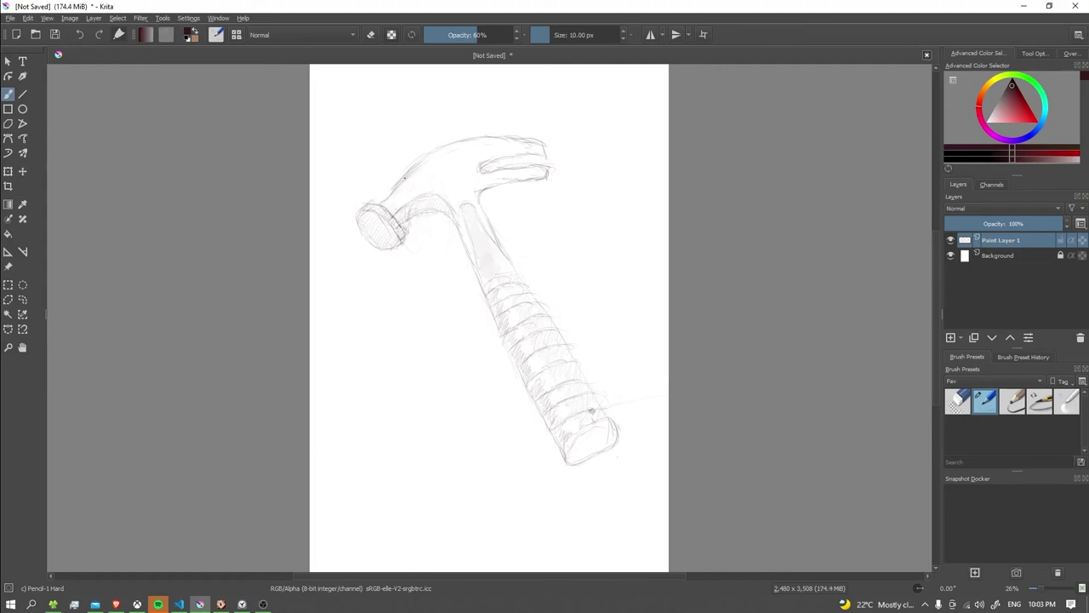
{"action": "left_click_drag", "start_coordinate": [432, 156], "coordinate": [474, 139]}
Step: Erase the raised stretch of the head's top edge and redraw it as a smooth line into the claw
{"action": "left_click", "coordinate": [957, 401]}
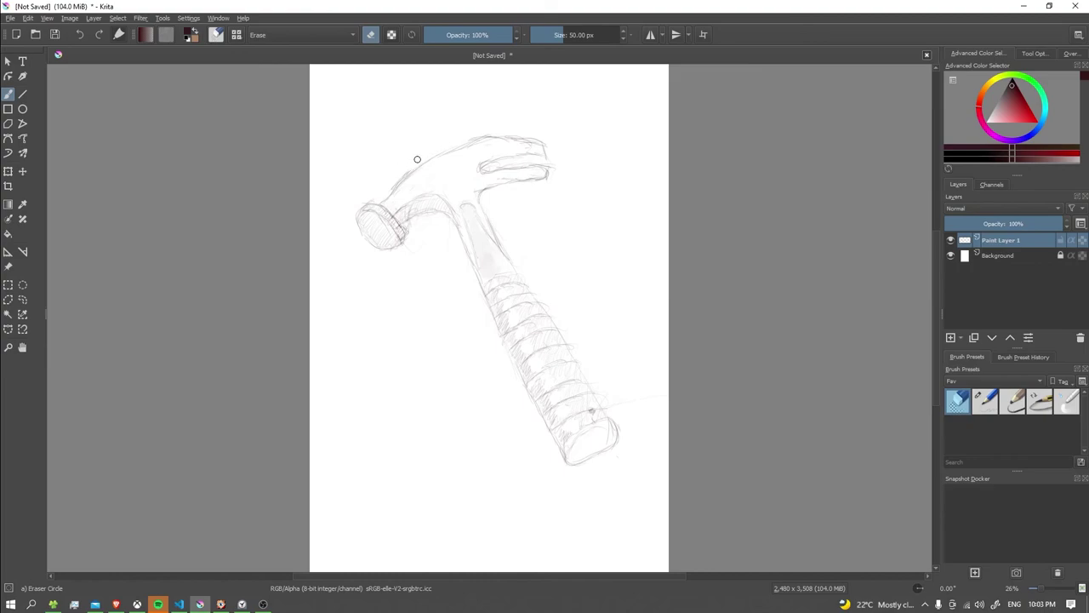
{"action": "left_click_drag", "start_coordinate": [468, 140], "coordinate": [510, 135]}
{"action": "right_click", "coordinate": [979, 409]}
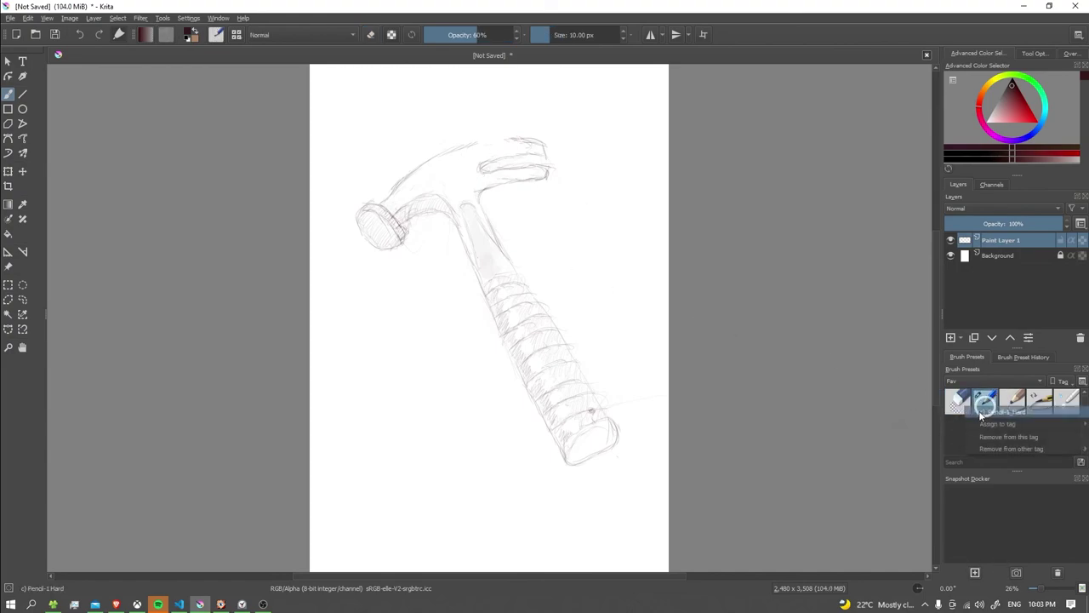
{"action": "left_click", "coordinate": [423, 146]}
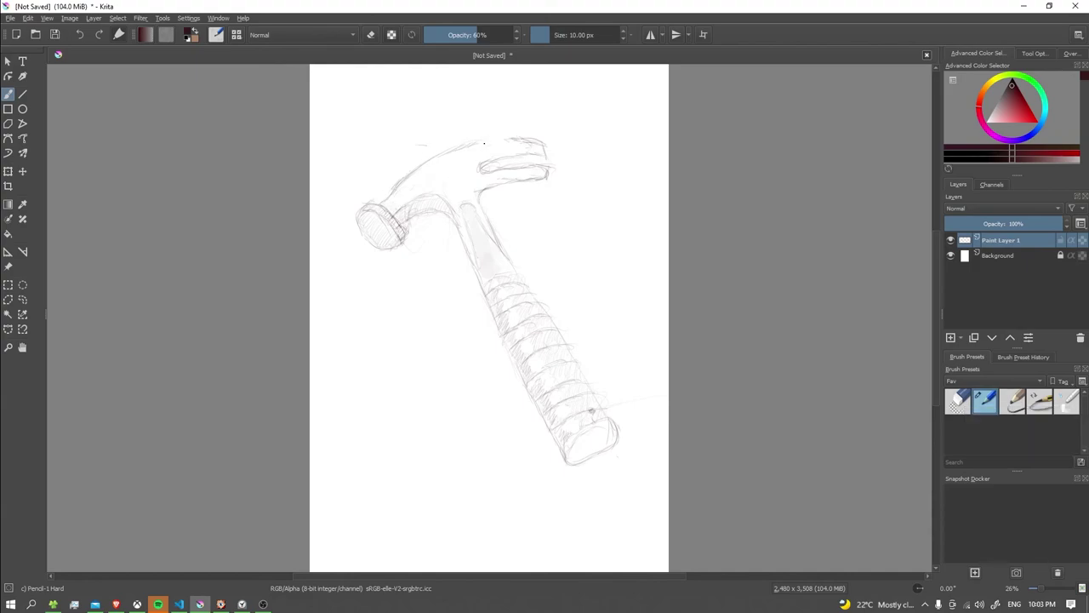
{"action": "left_click_drag", "start_coordinate": [498, 142], "coordinate": [521, 137]}
Step: Fill the handle's butt cap with dense diagonal hatching and darken its outline with Pencil-1 Hard
{"action": "left_click_drag", "start_coordinate": [584, 426], "coordinate": [606, 420]}
{"action": "mouse_move", "coordinate": [575, 437]}
{"action": "left_mouse_down"}
{"action": "mouse_move", "coordinate": [578, 453]}
{"action": "mouse_move", "coordinate": [593, 427]}
{"action": "mouse_move", "coordinate": [580, 456]}
{"action": "mouse_move", "coordinate": [599, 426]}
{"action": "mouse_move", "coordinate": [585, 454]}
{"action": "mouse_move", "coordinate": [596, 456]}
{"action": "mouse_move", "coordinate": [612, 436]}
{"action": "left_mouse_up"}
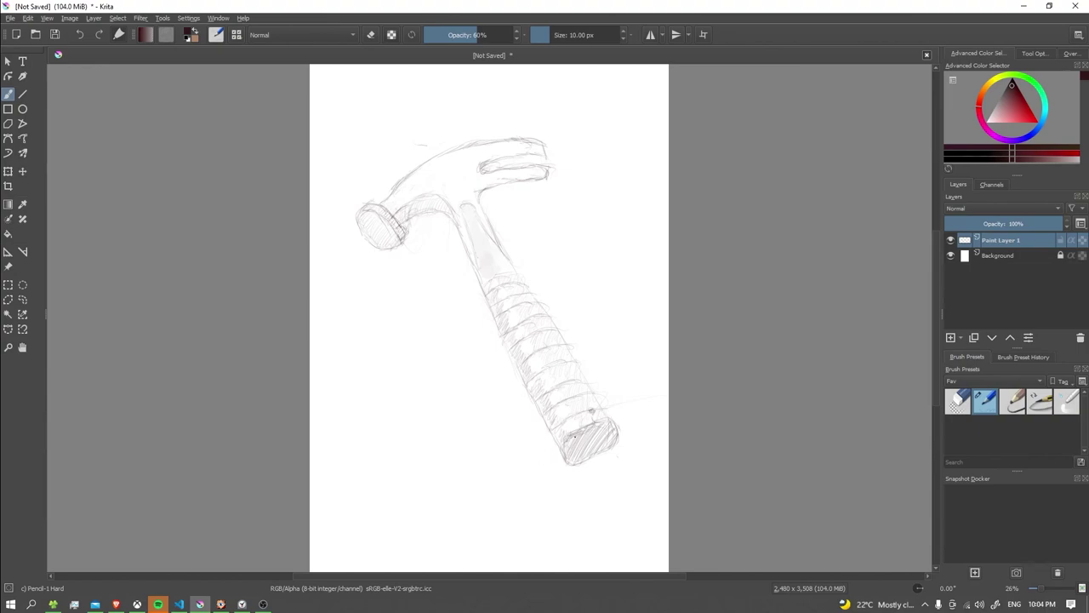
{"action": "mouse_move", "coordinate": [569, 444]}
{"action": "left_mouse_down"}
{"action": "mouse_move", "coordinate": [596, 436]}
{"action": "mouse_move", "coordinate": [577, 458]}
{"action": "mouse_move", "coordinate": [606, 446]}
{"action": "left_mouse_up"}
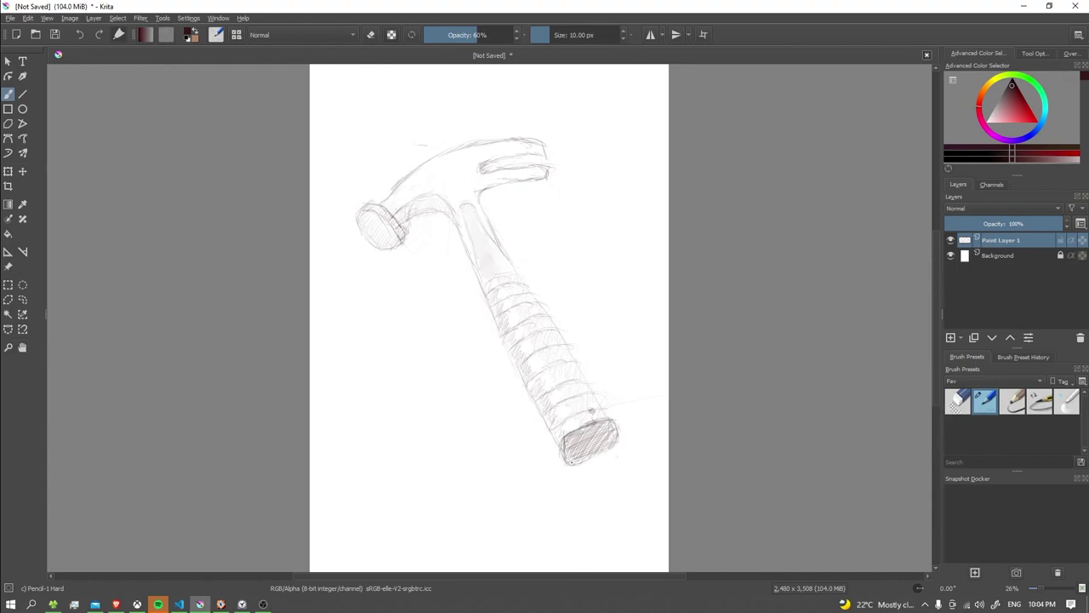
{"action": "left_click_drag", "start_coordinate": [589, 460], "coordinate": [604, 450]}
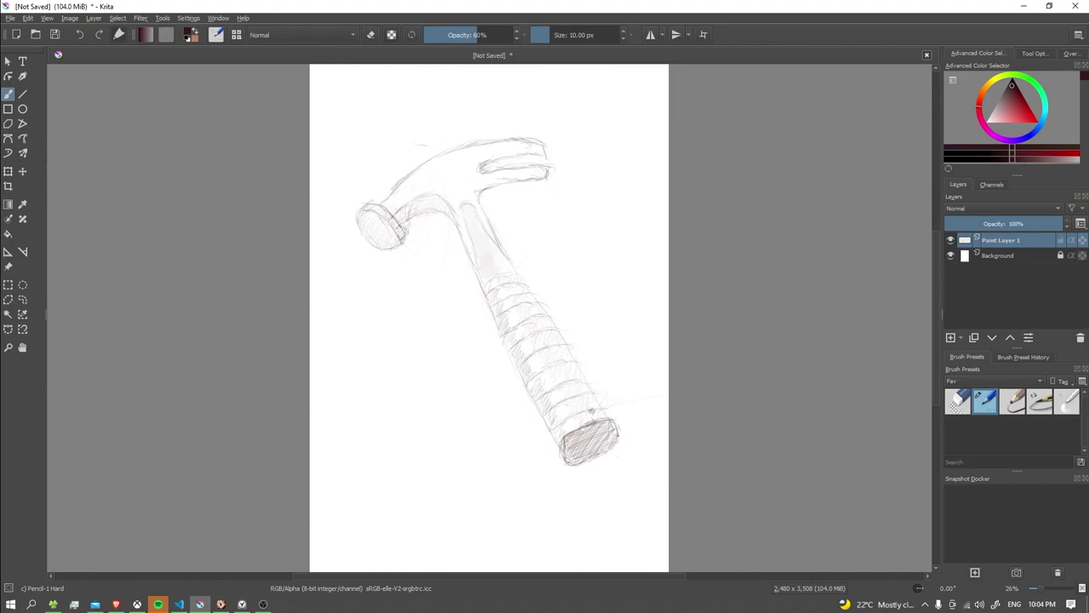